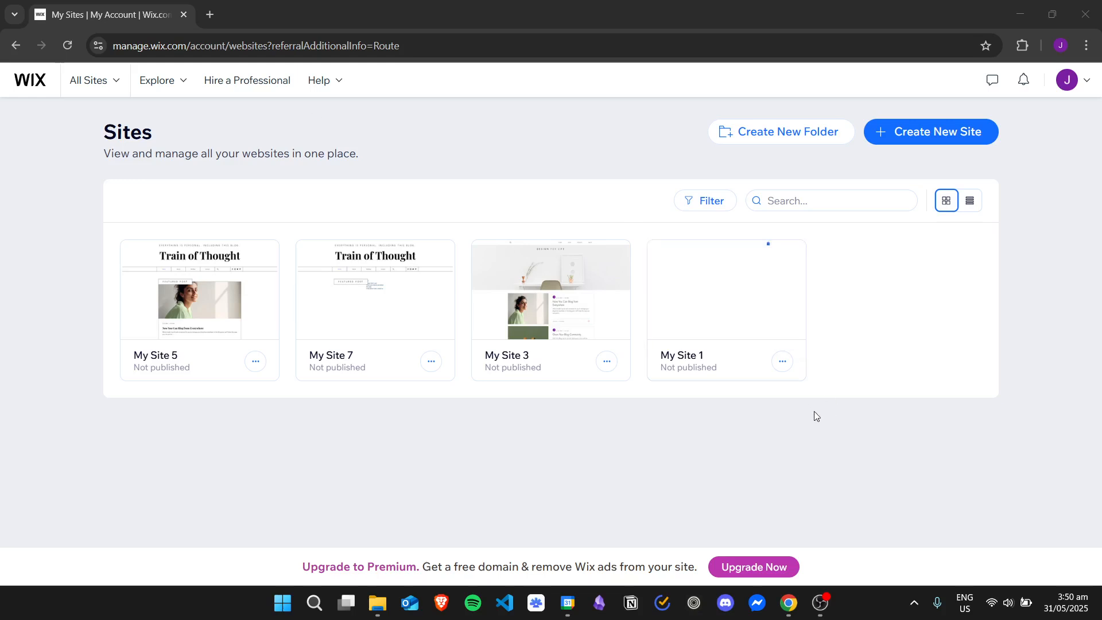
Step: Open My Site 7 from the sites list and launch its website editor
mouse_move(363, 286)
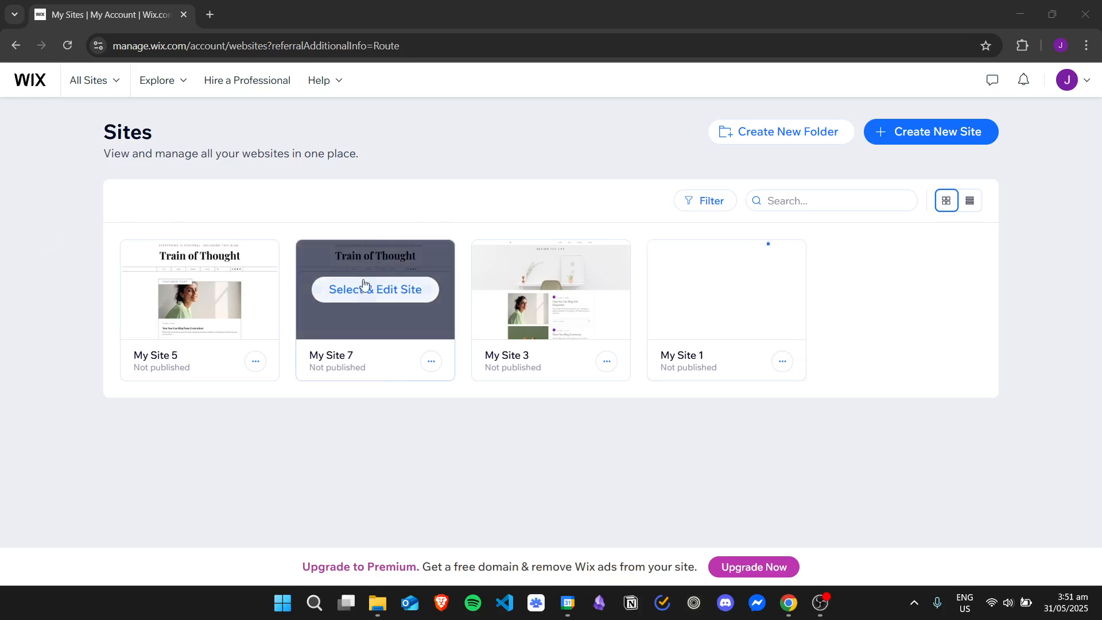
click(400, 293)
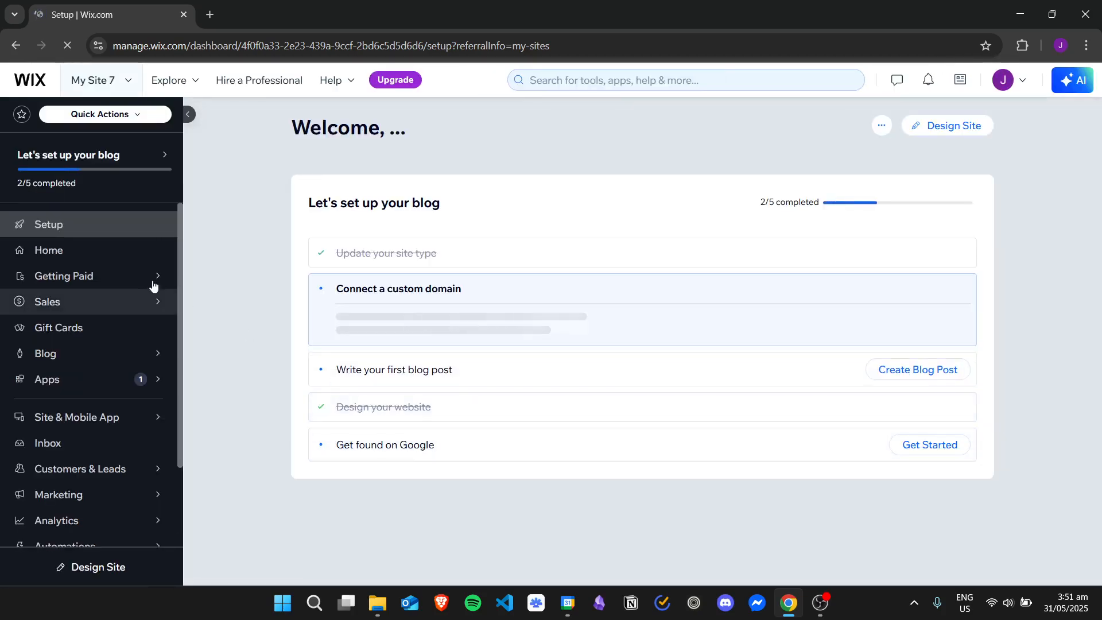
click(981, 126)
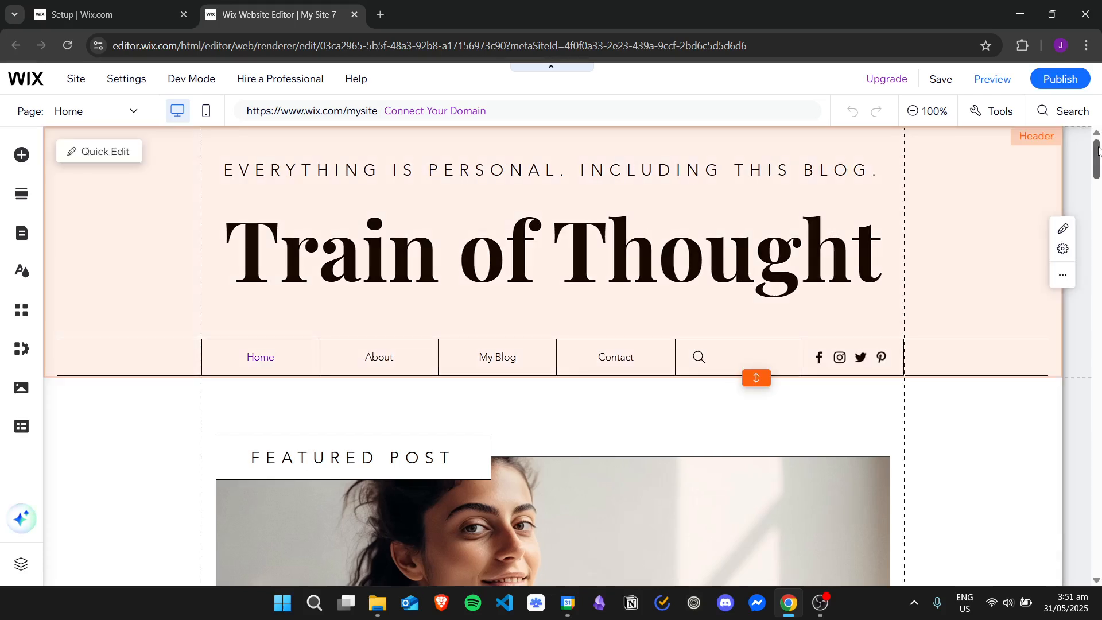
Step: Add a new blank section directly below the header
drag(1098, 150, 1069, 151)
drag(1071, 138, 1074, 168)
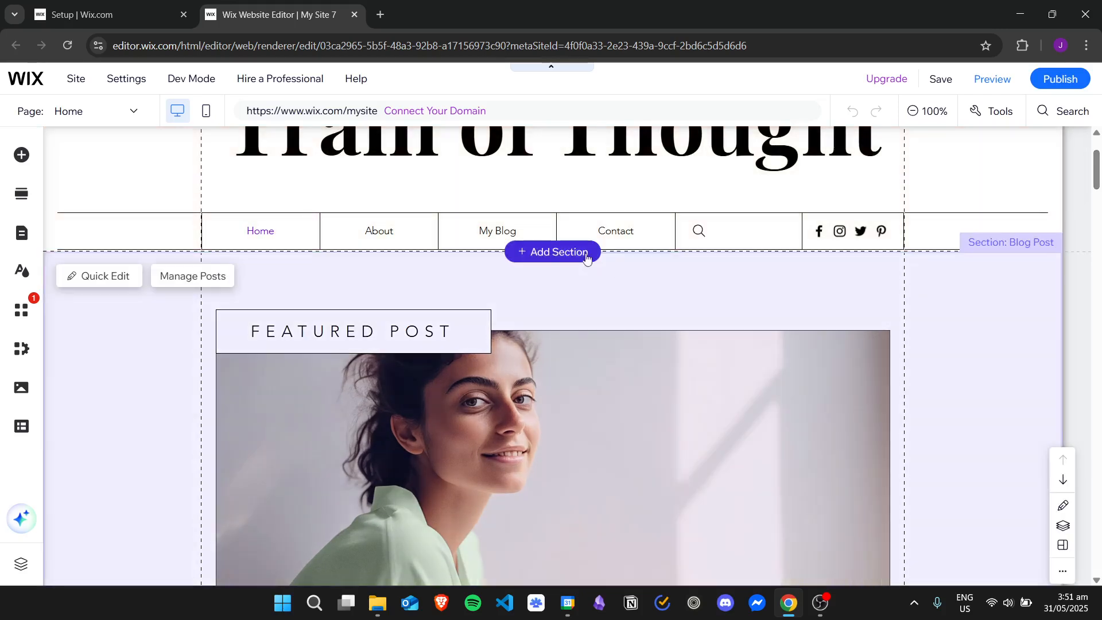
click(565, 253)
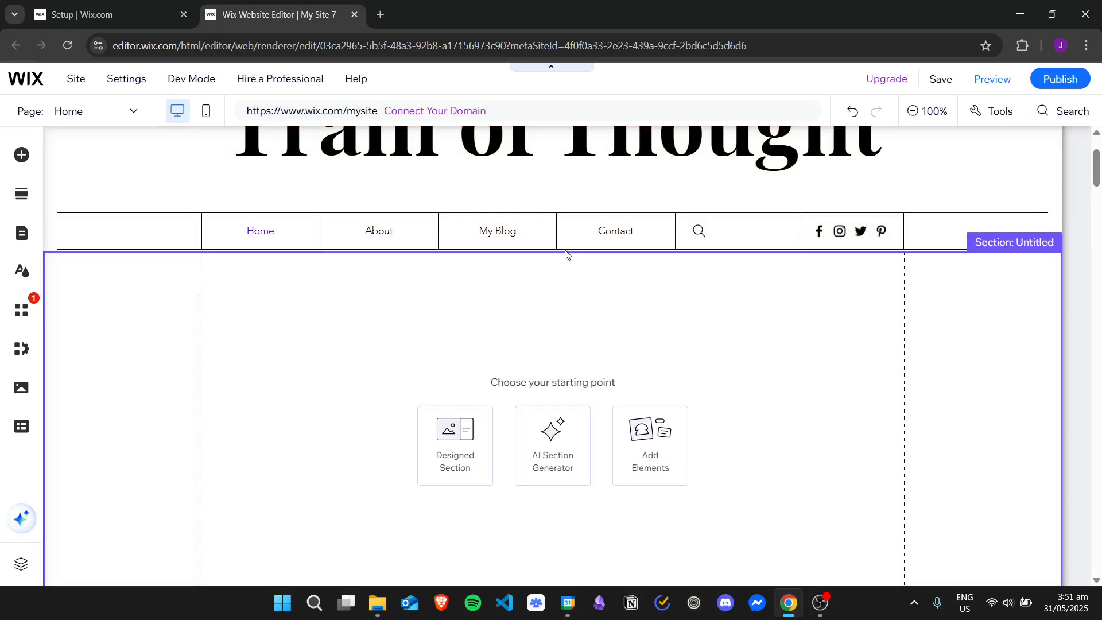
Step: Search the editor for slideshow and open the Pro Galleries elements
drag(1099, 166, 1100, 173)
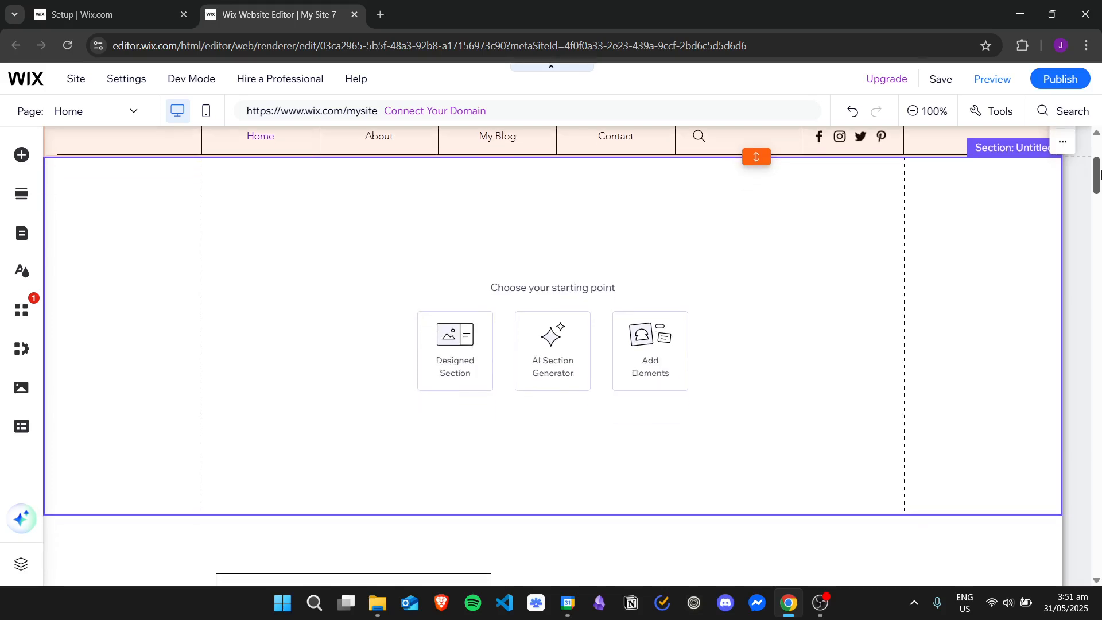
click(22, 155)
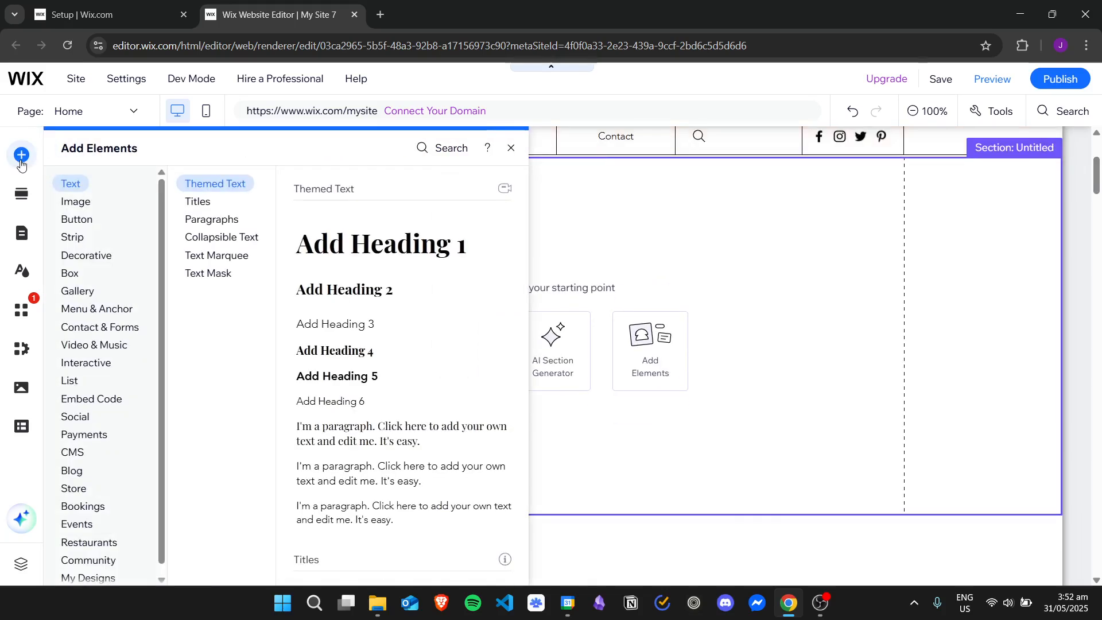
click(449, 153)
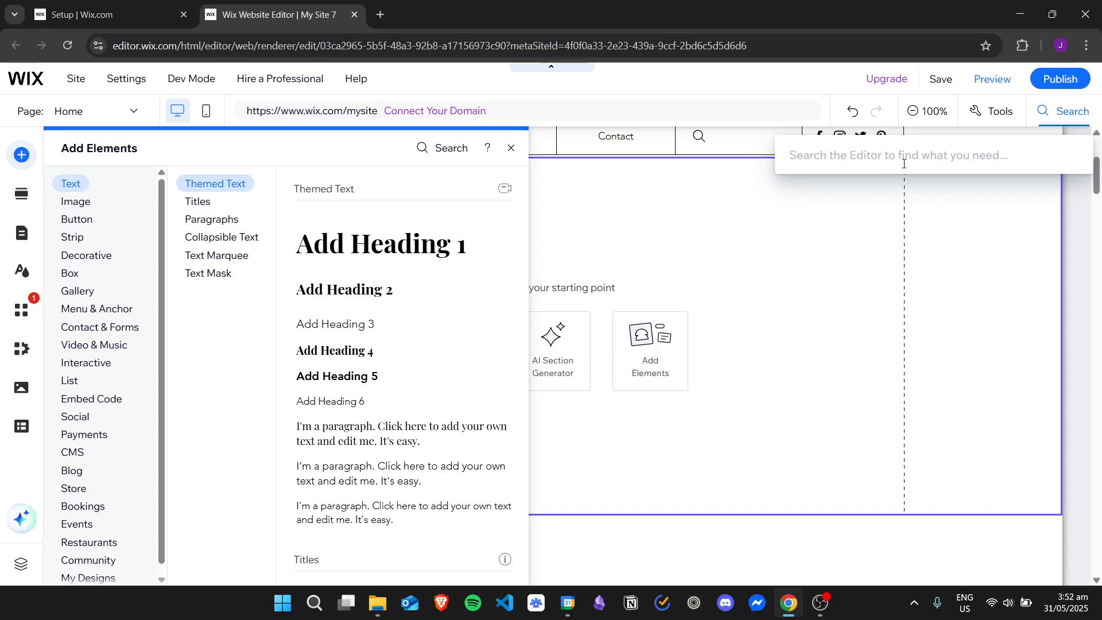
text(slides)
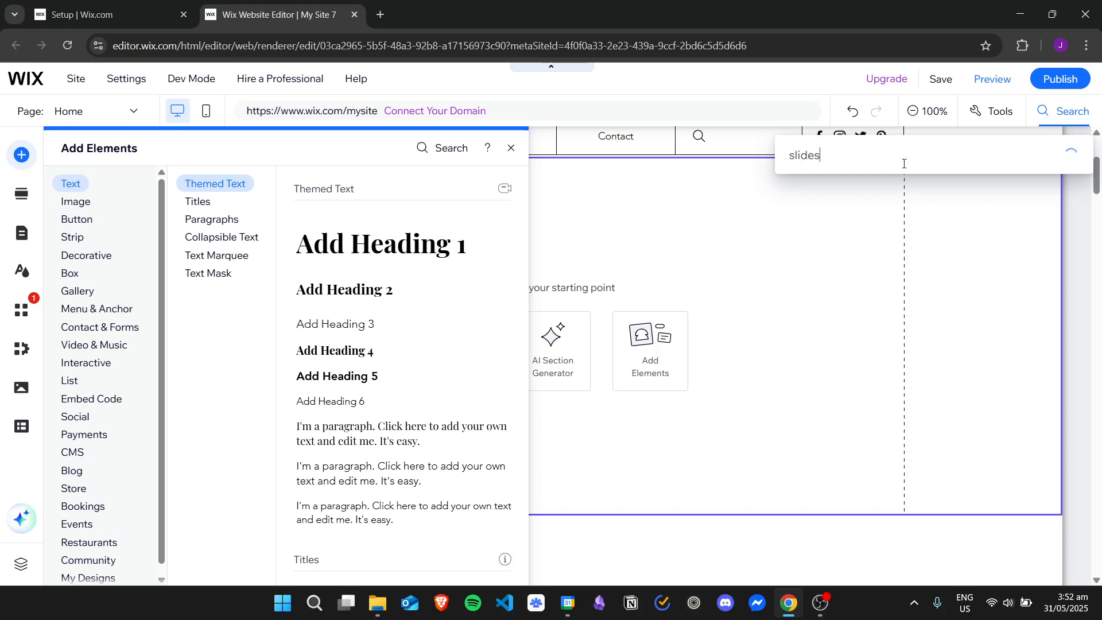
text(how)
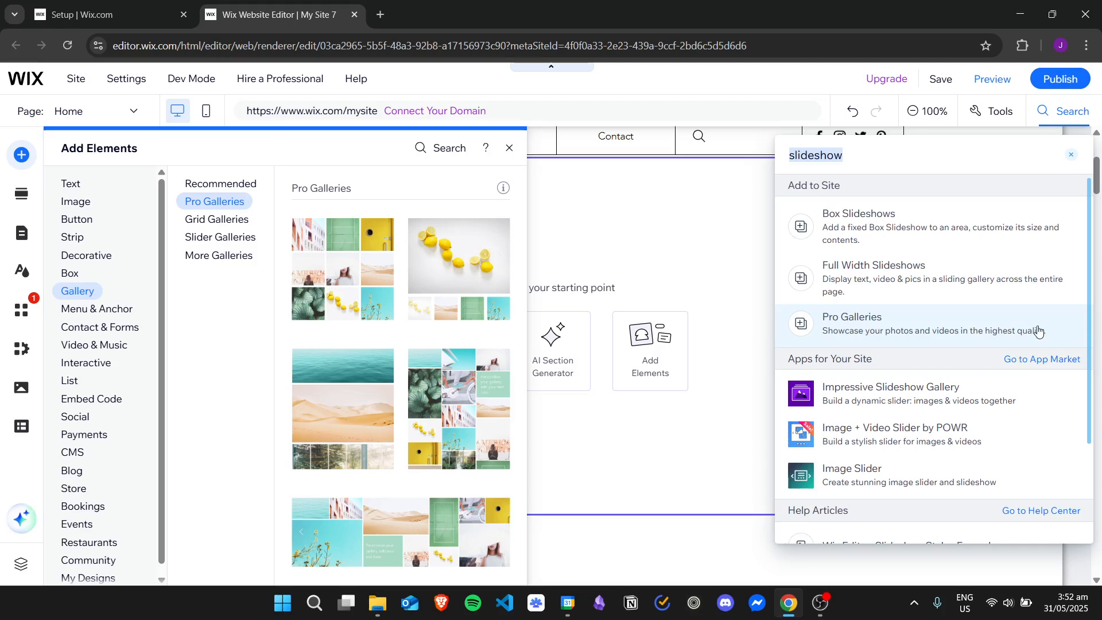
click(988, 327)
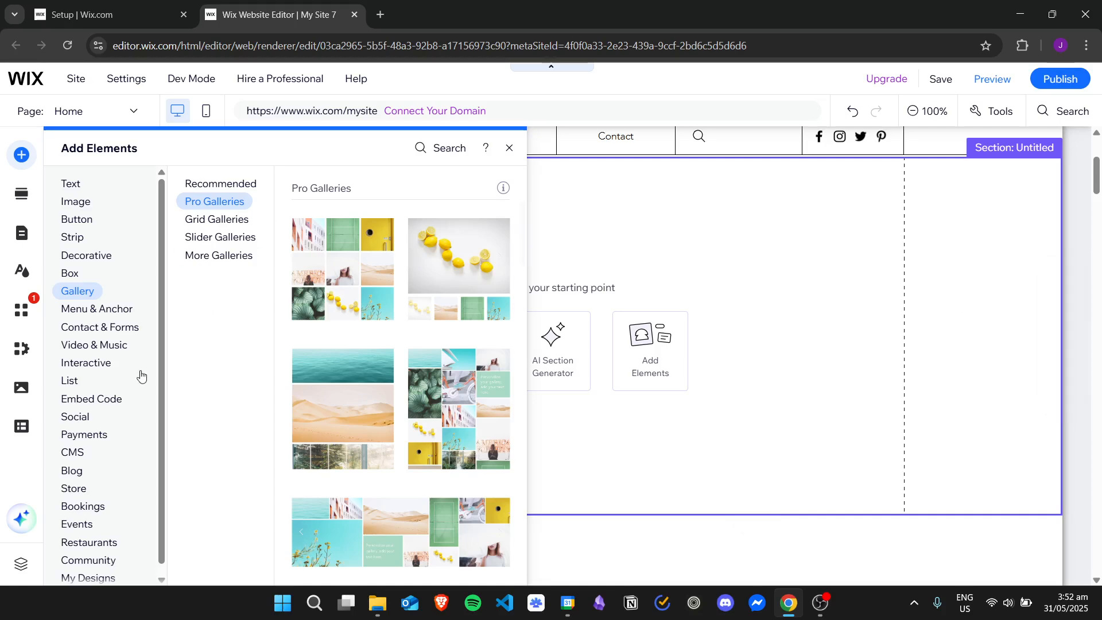
Step: Browse the gallery categories to compare recommended, pro, slider and other gallery types
click(219, 183)
click(229, 204)
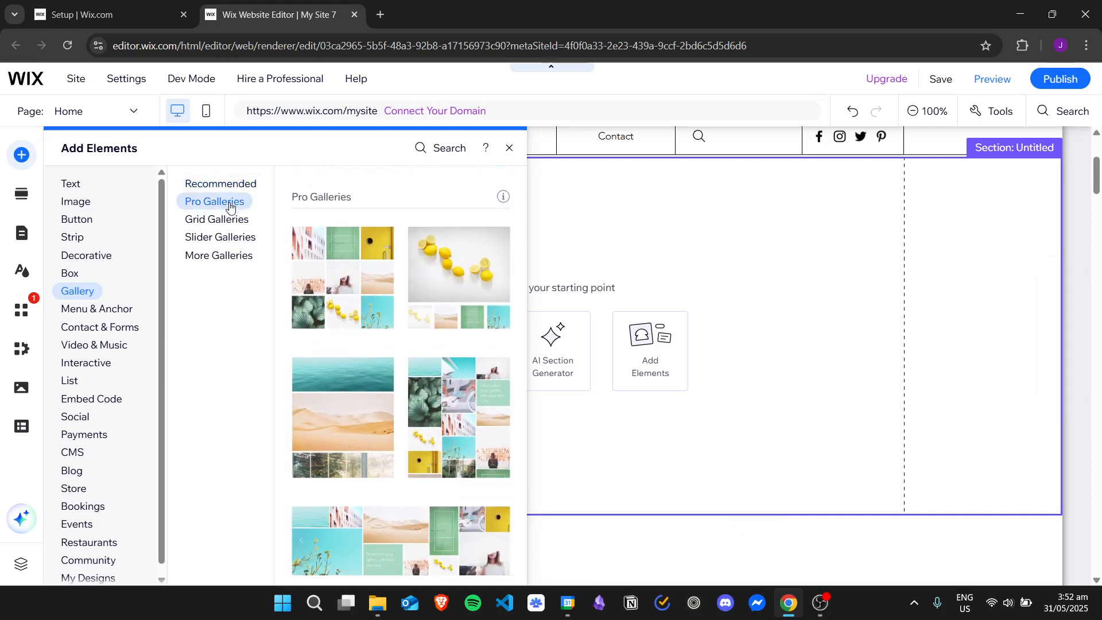
click(233, 263)
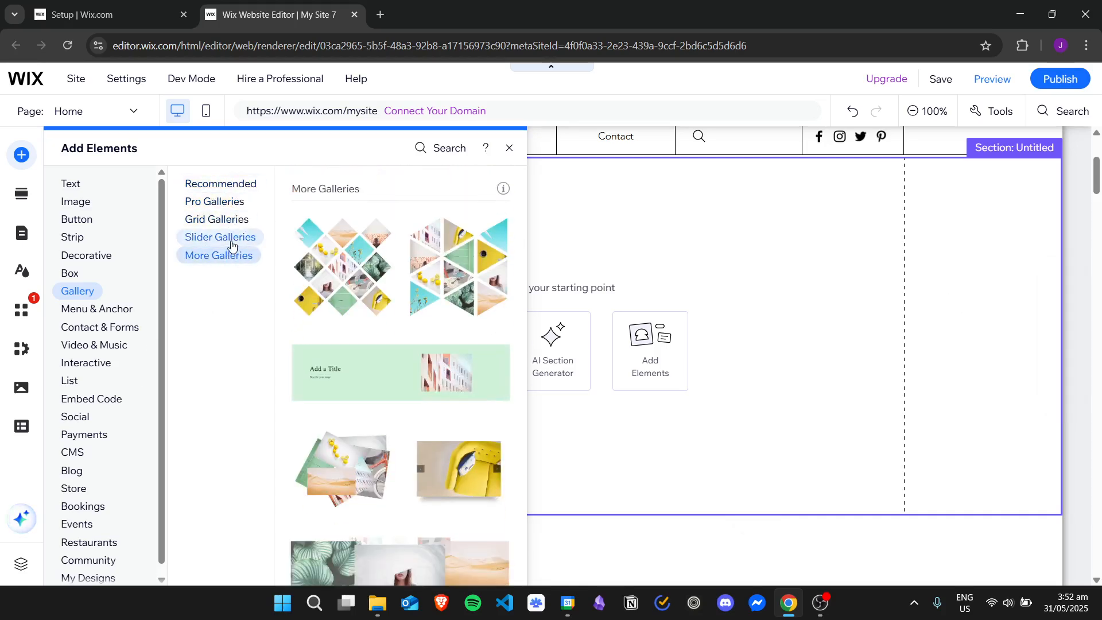
click(228, 238)
click(219, 184)
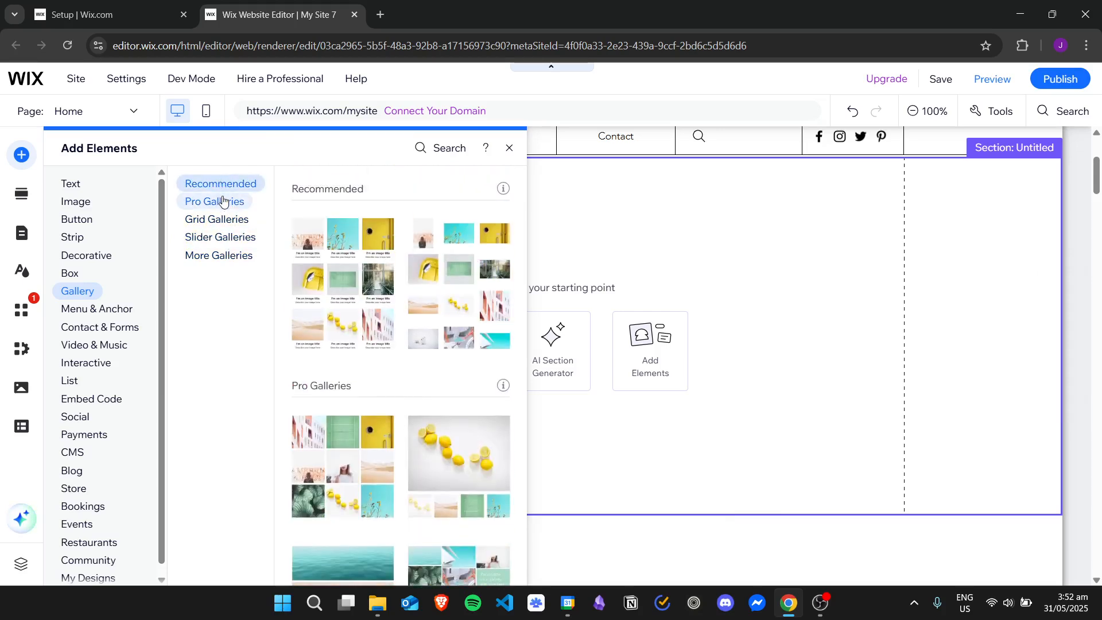
click(222, 201)
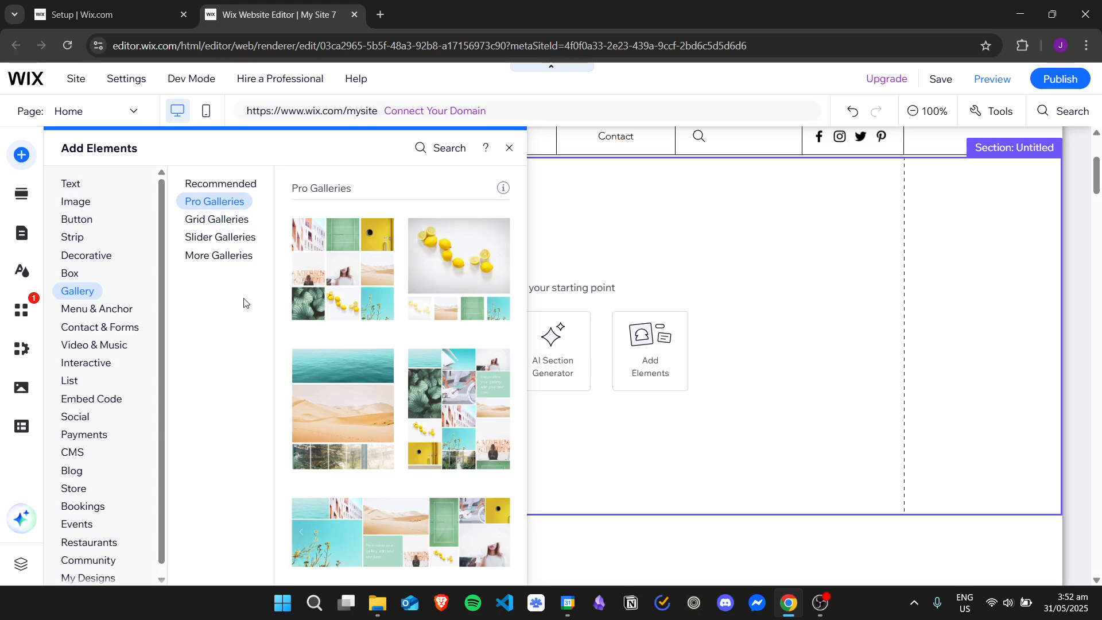
click(231, 240)
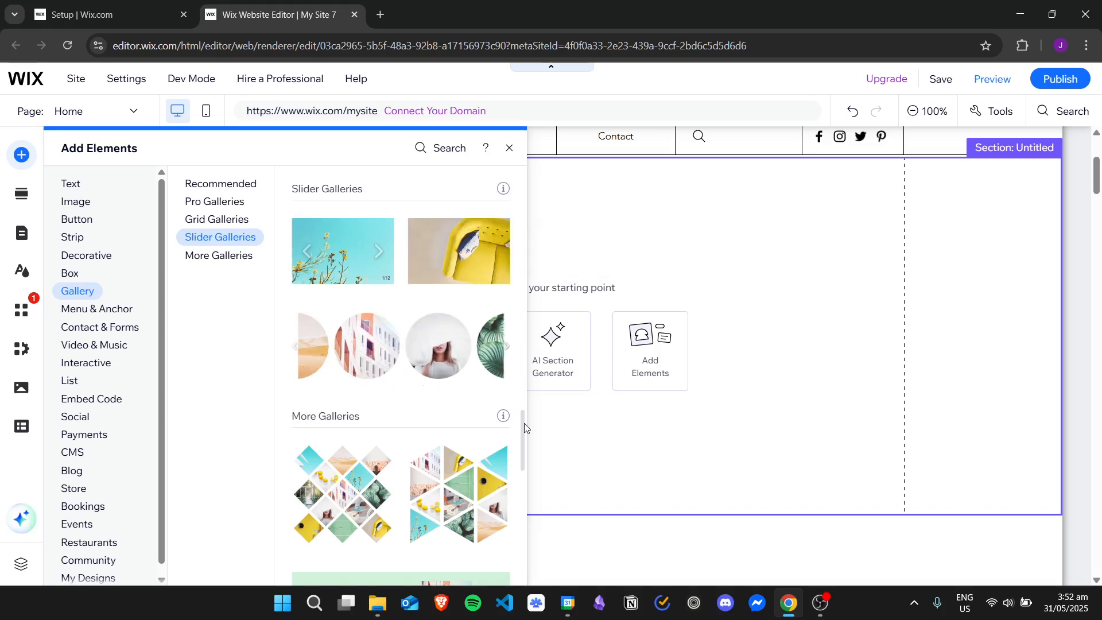
drag(524, 423, 522, 365)
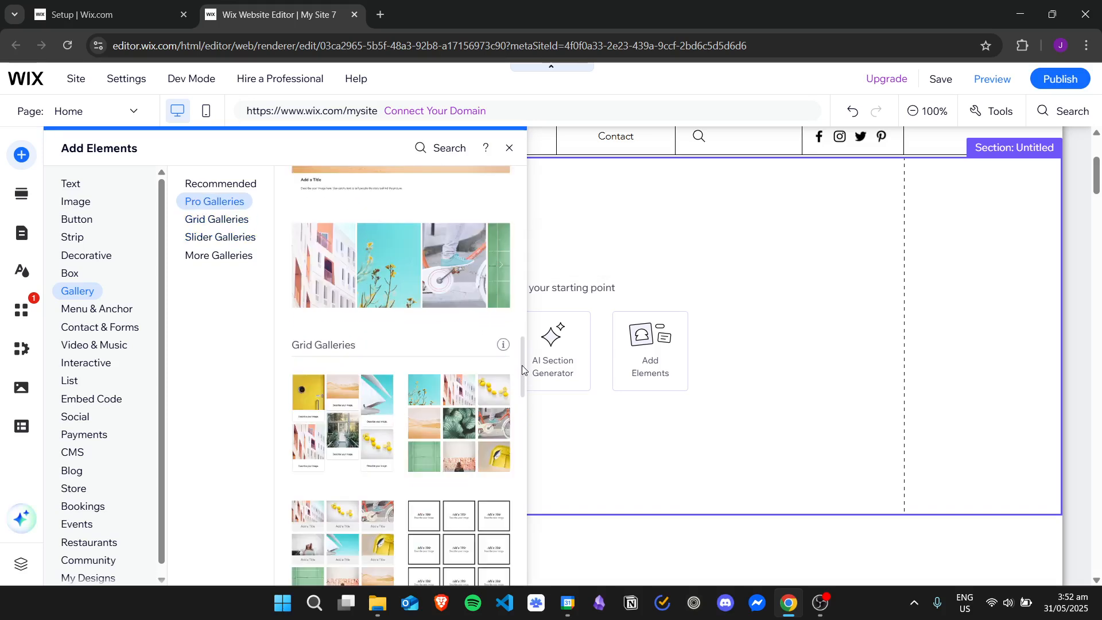
Step: Place a Slider (arrows) gallery in the new section, then enlarge and reposition it
click(221, 239)
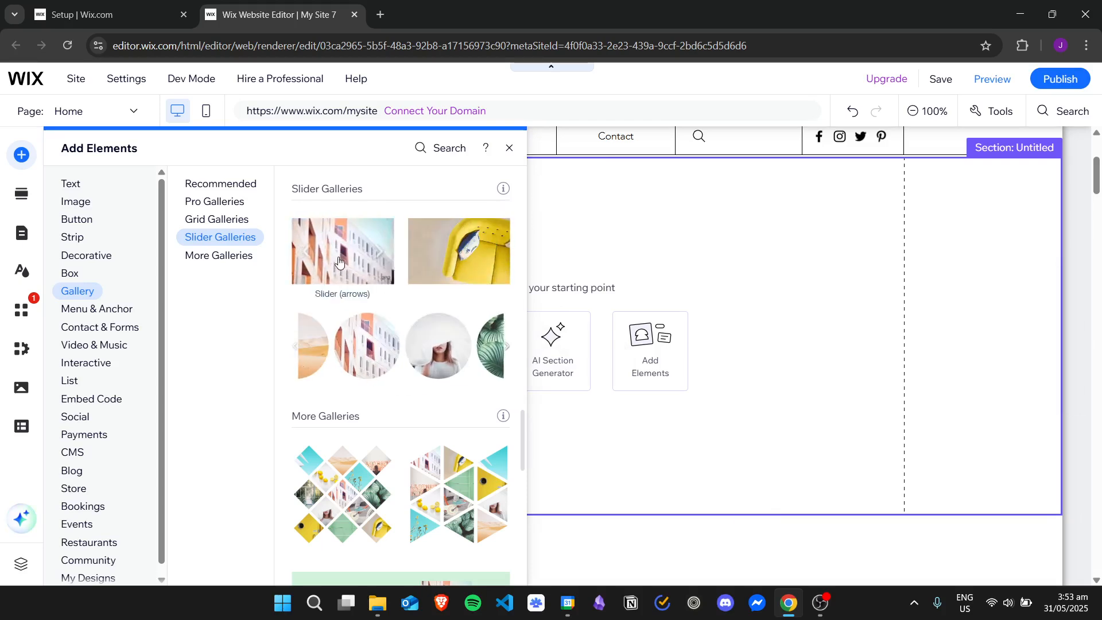
drag(345, 258, 518, 339)
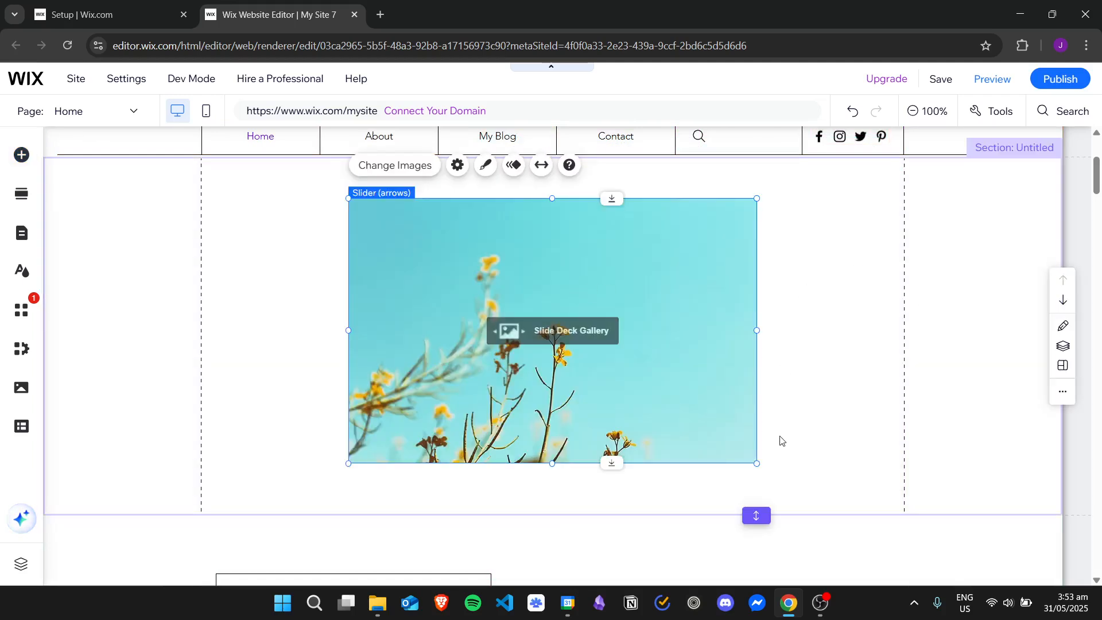
drag(756, 463, 842, 477)
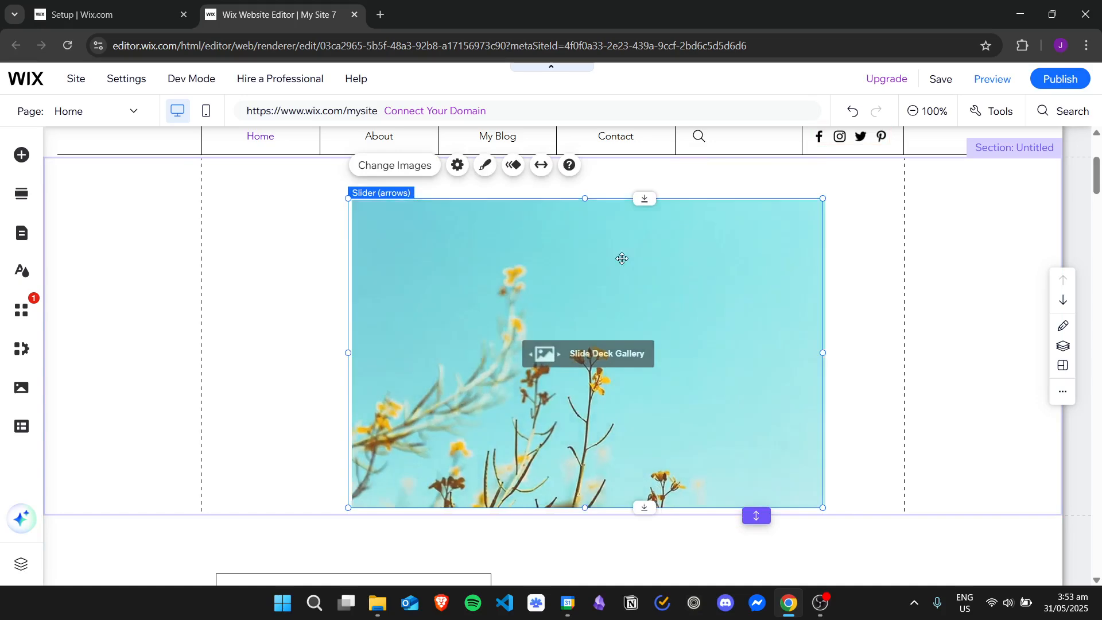
drag(623, 256, 579, 237)
drag(1099, 189, 1099, 164)
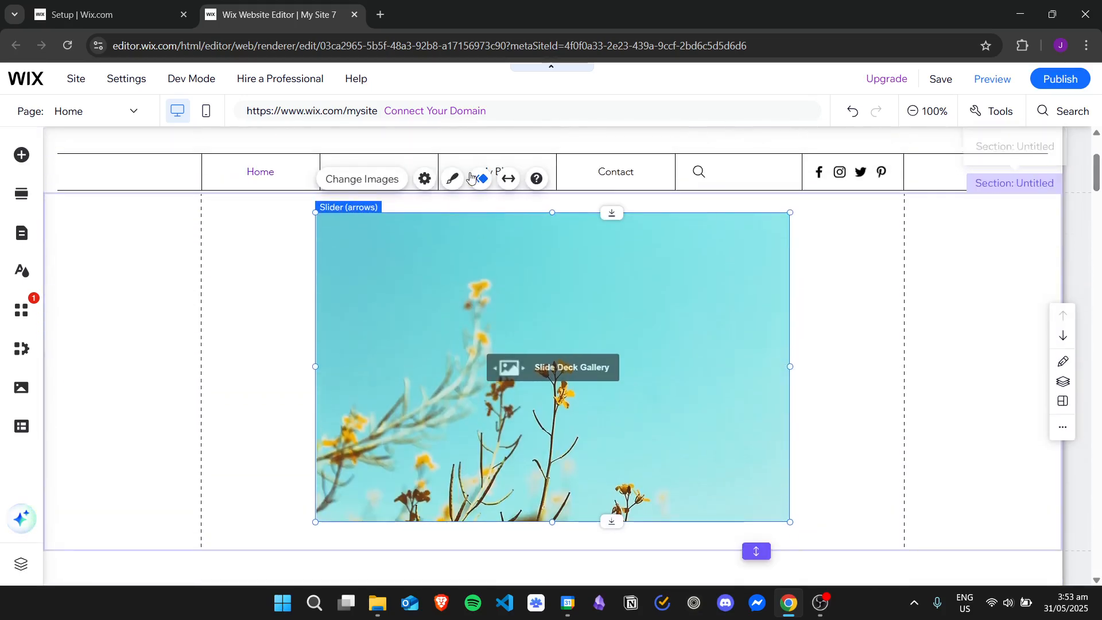
Step: Open the gallery's image organizer and remove all twelve default images
click(352, 179)
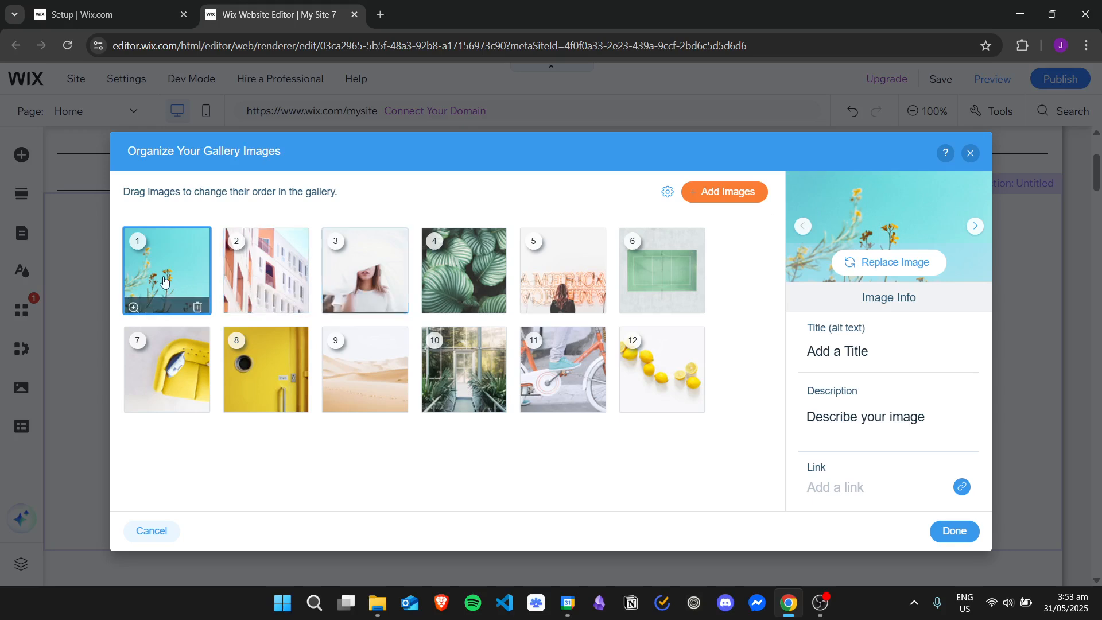
click(197, 305)
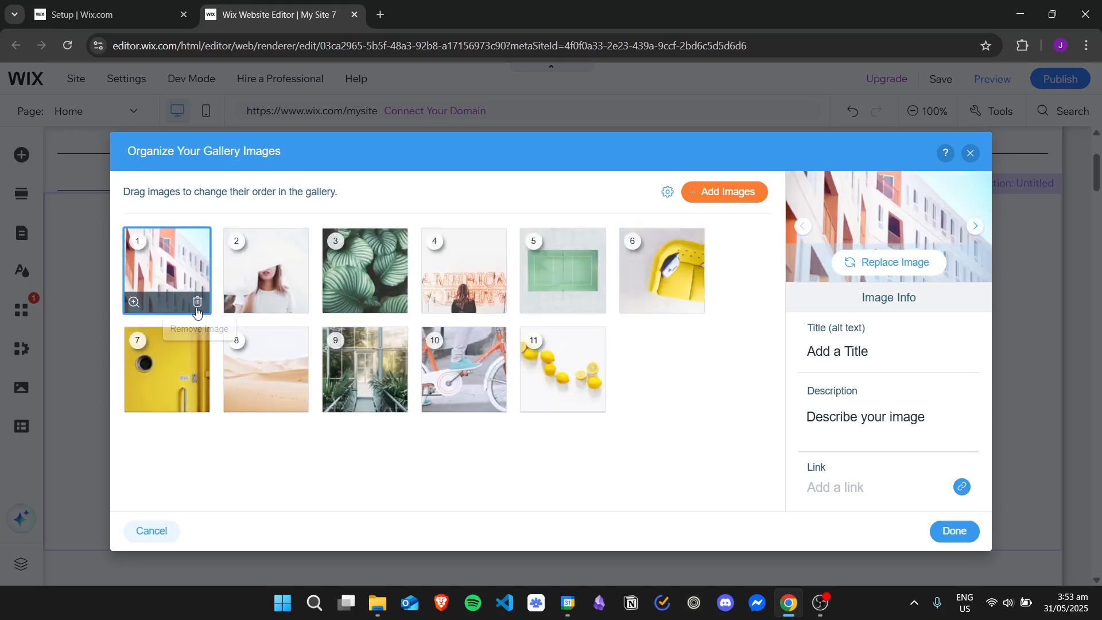
click(198, 304)
click(197, 304)
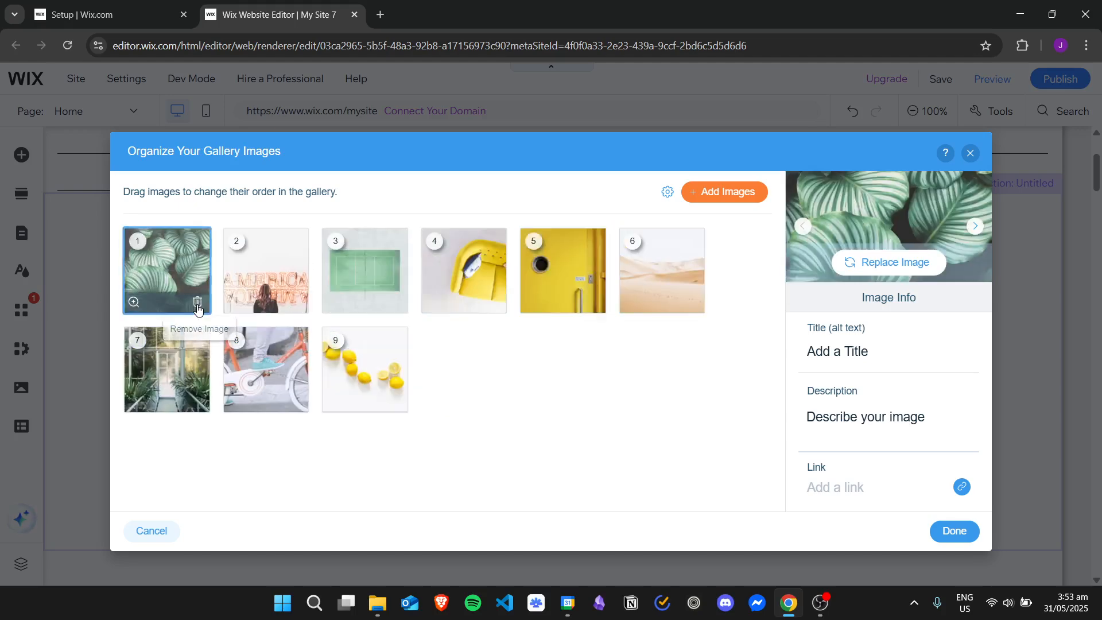
click(198, 304)
click(197, 305)
click(198, 306)
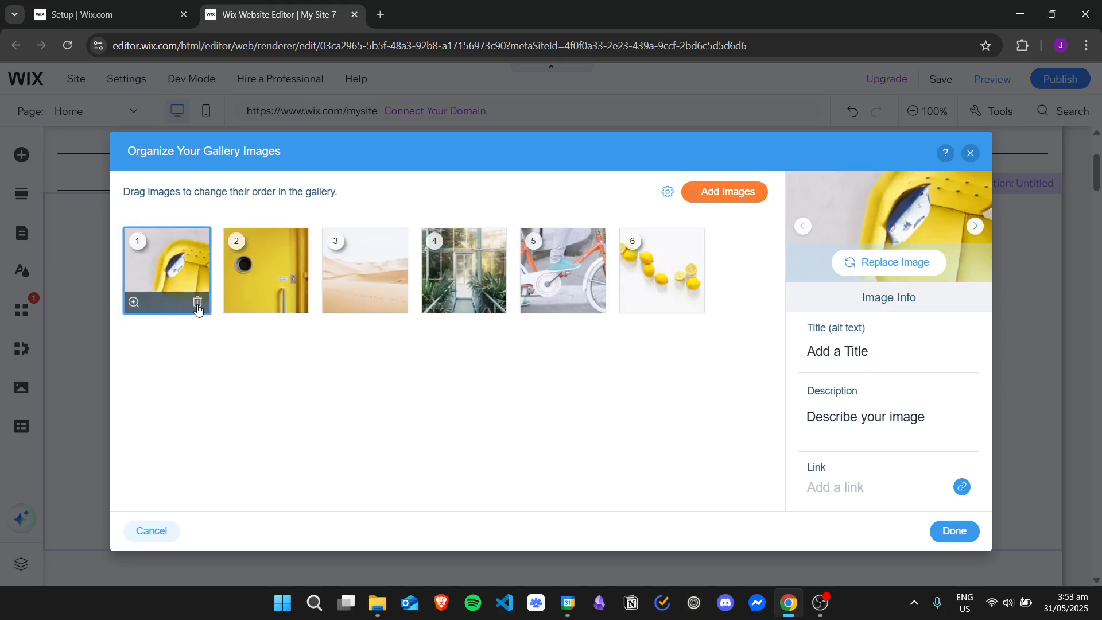
click(197, 305)
click(197, 305)
click(198, 305)
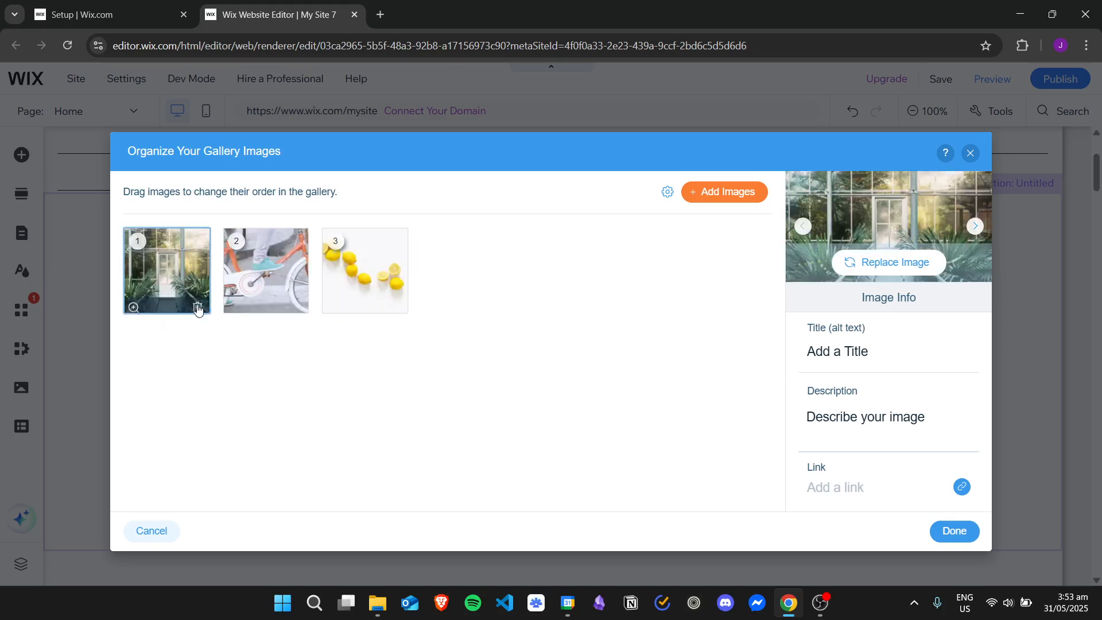
click(197, 304)
click(197, 304)
click(197, 304)
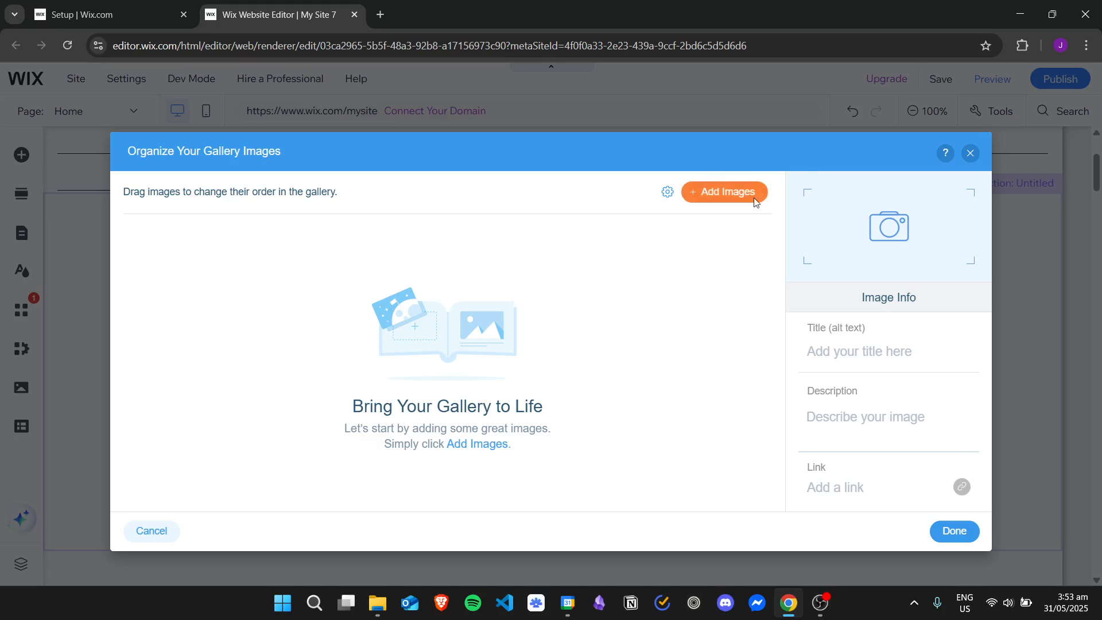
Step: Upload violetflower.jpg from the Desktop image folder into the site files for the gallery
click(754, 199)
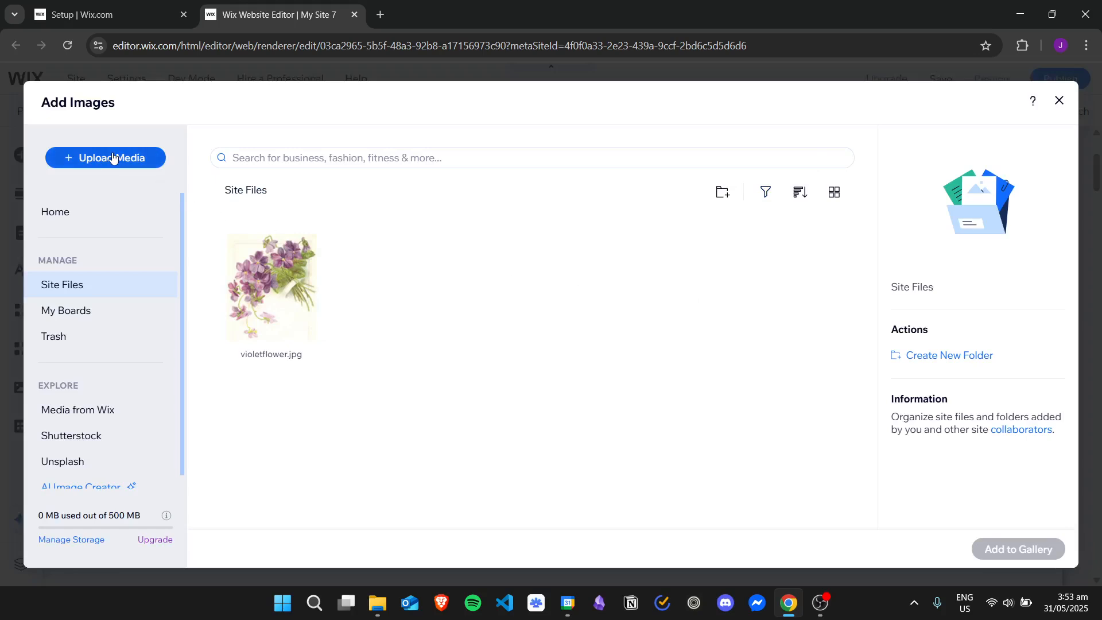
click(154, 167)
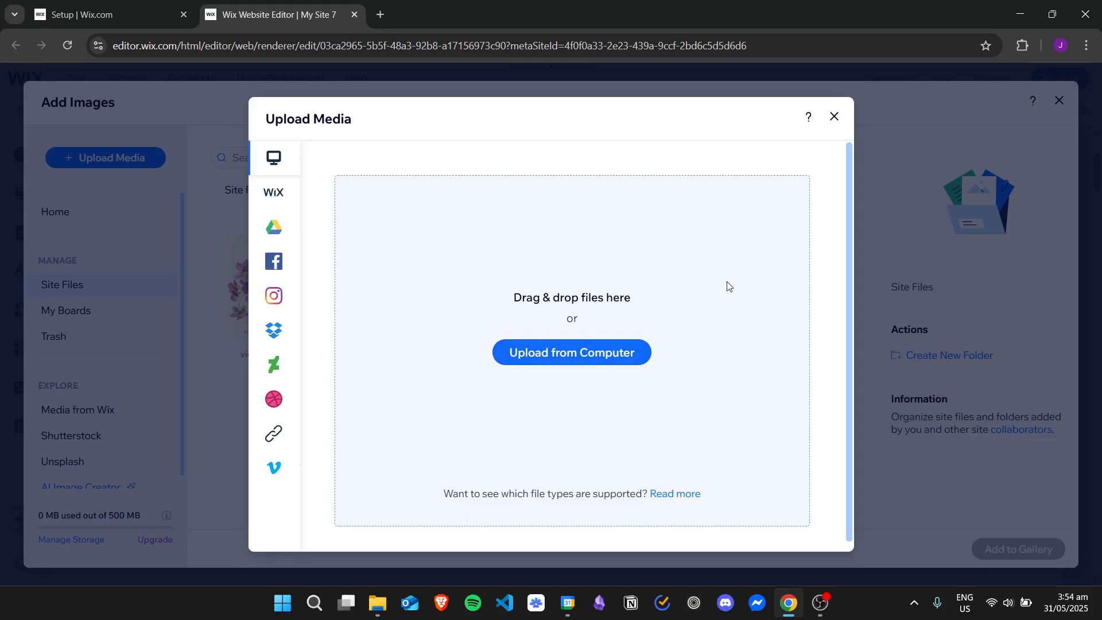
click(377, 604)
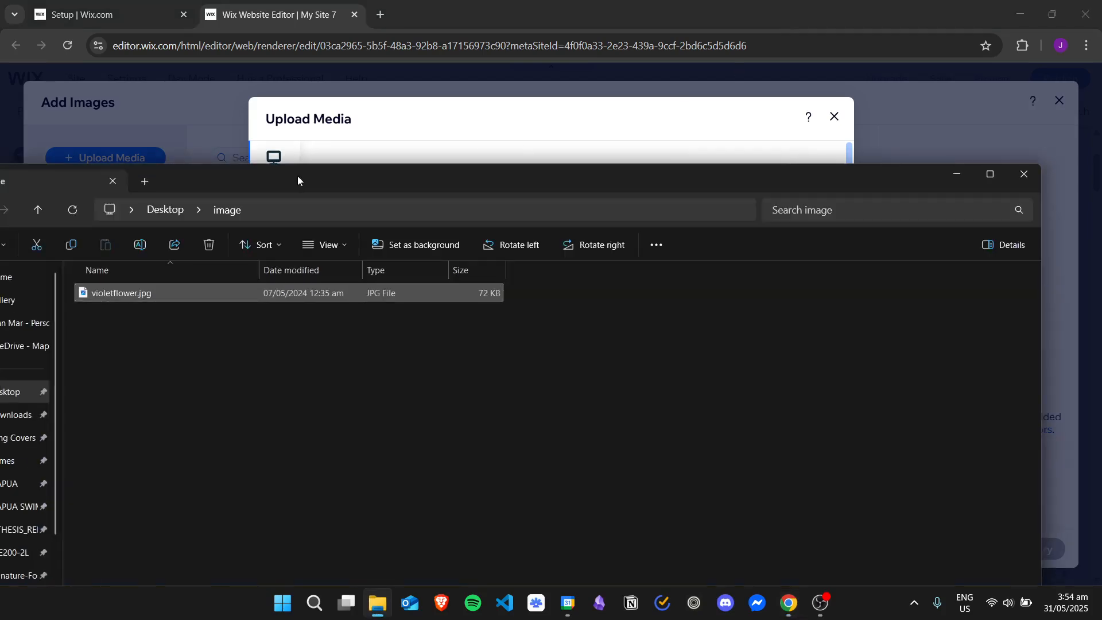
drag(297, 180, 956, 106)
drag(844, 226, 512, 312)
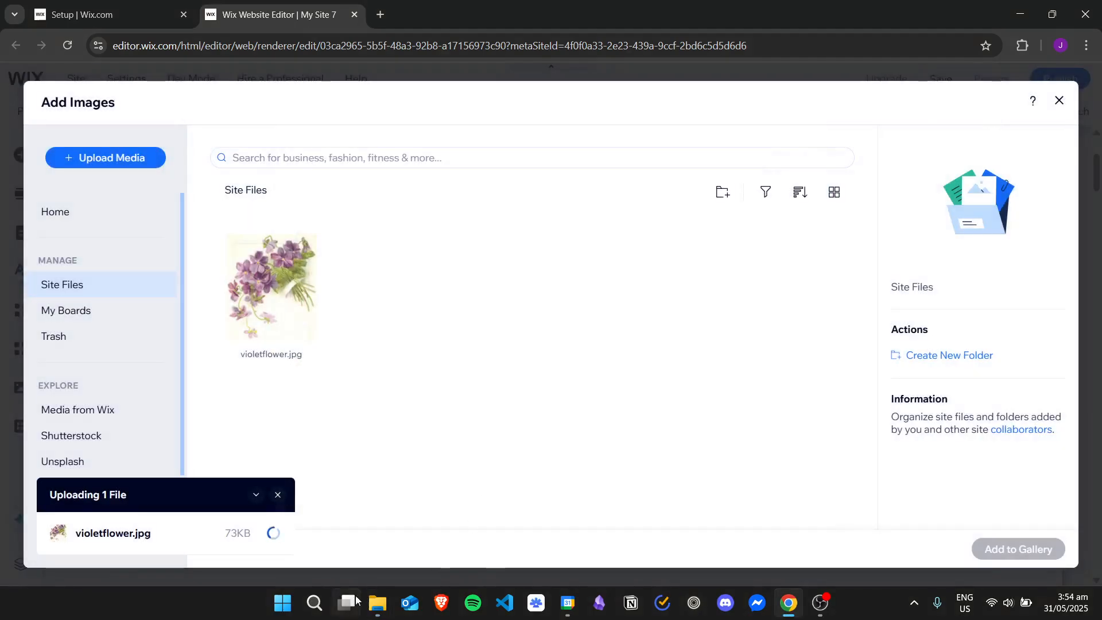
Step: Close the upload progress notification
click(377, 601)
drag(827, 113, 214, 129)
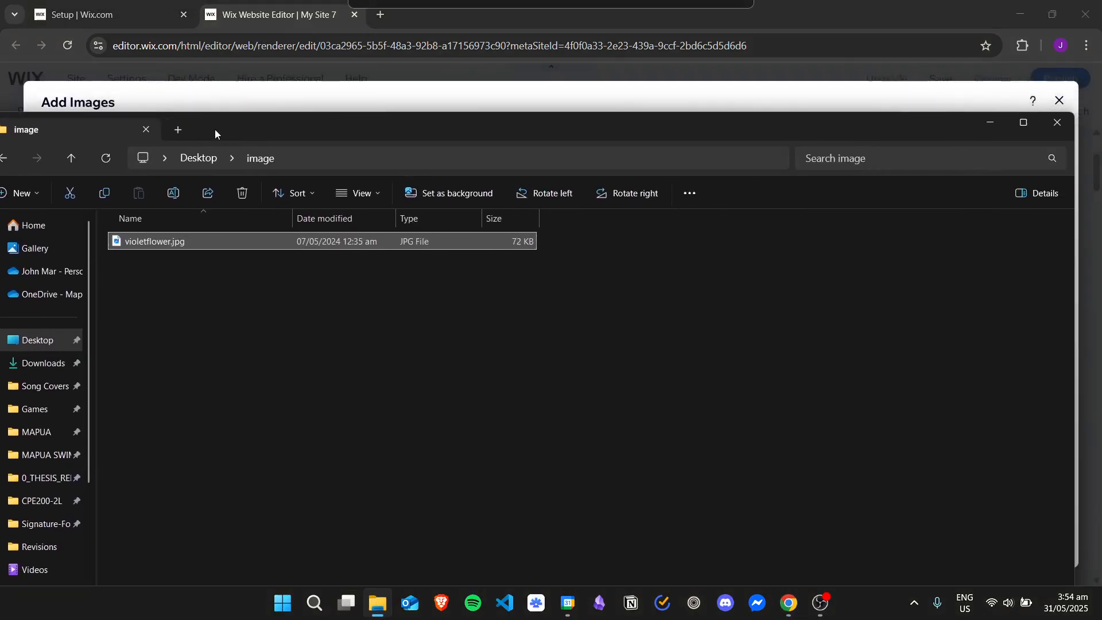
click(990, 122)
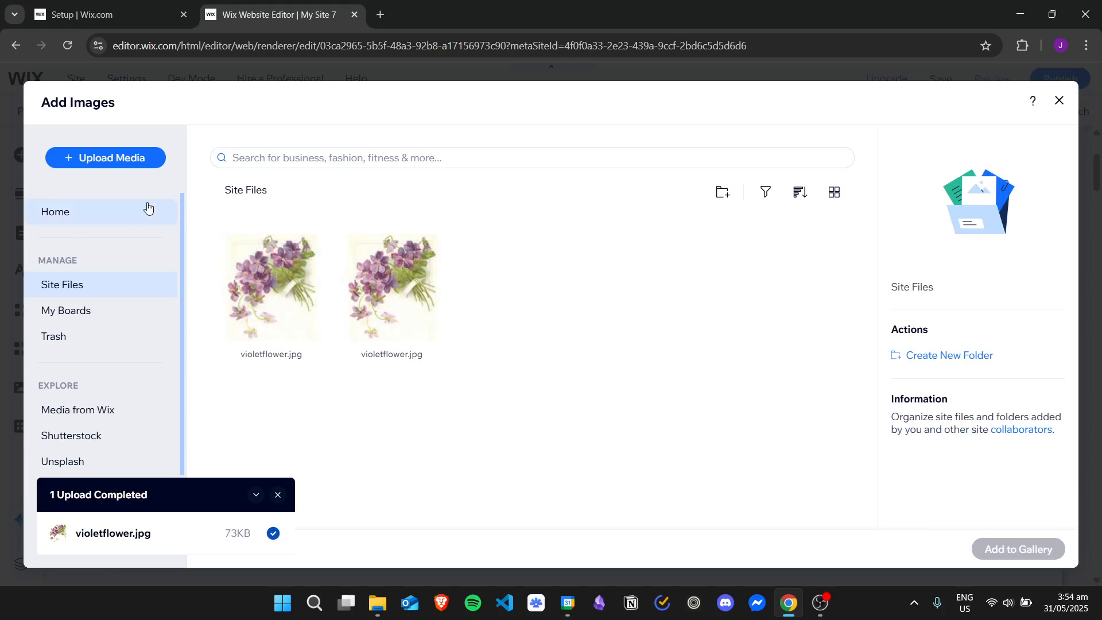
scroll(181, 213, down, 1)
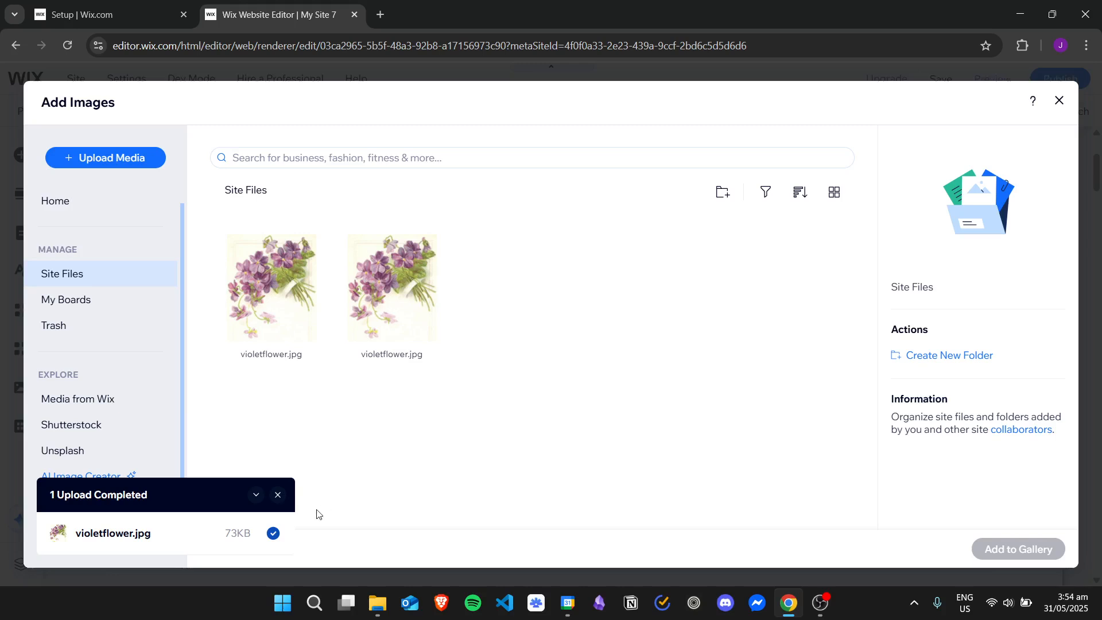
click(278, 495)
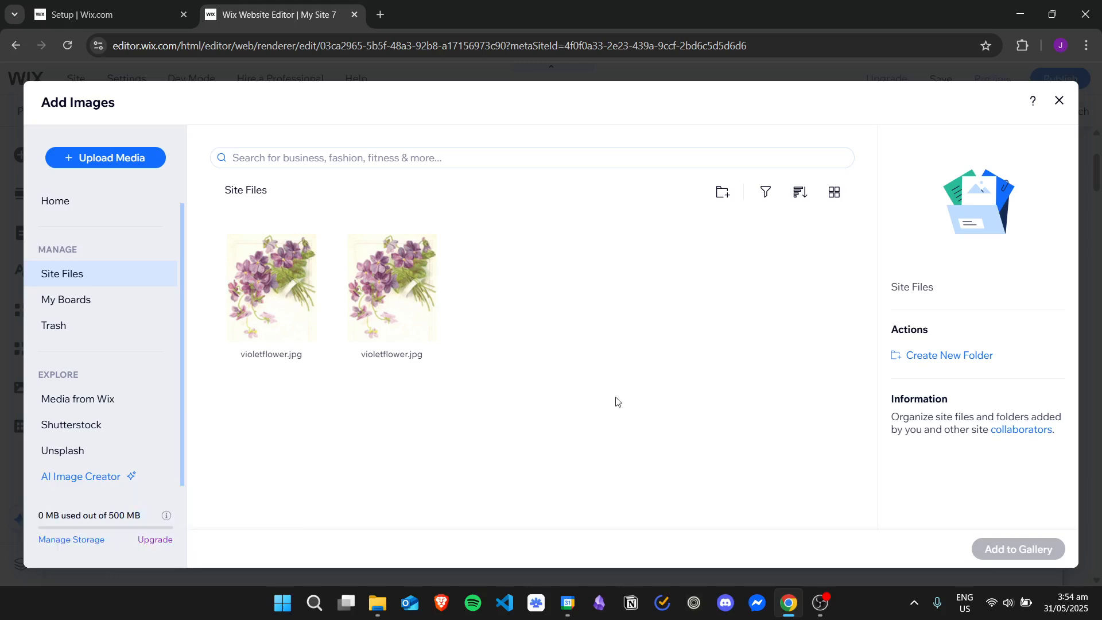
Step: Browse Media from Wix and select the five stock images in the first row
click(117, 401)
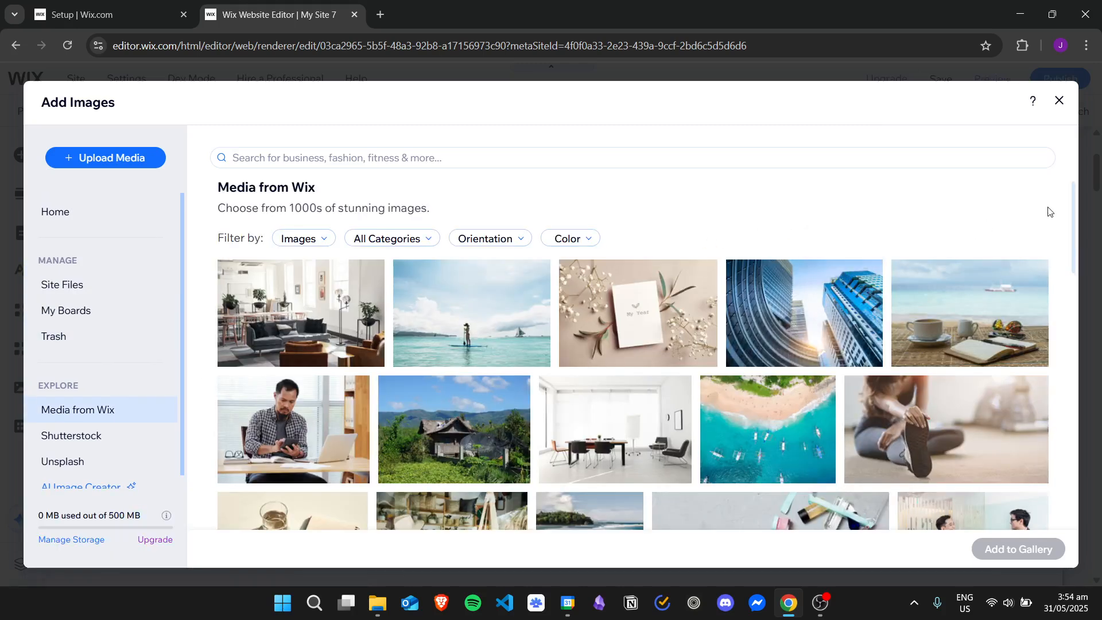
drag(1073, 214, 1068, 189)
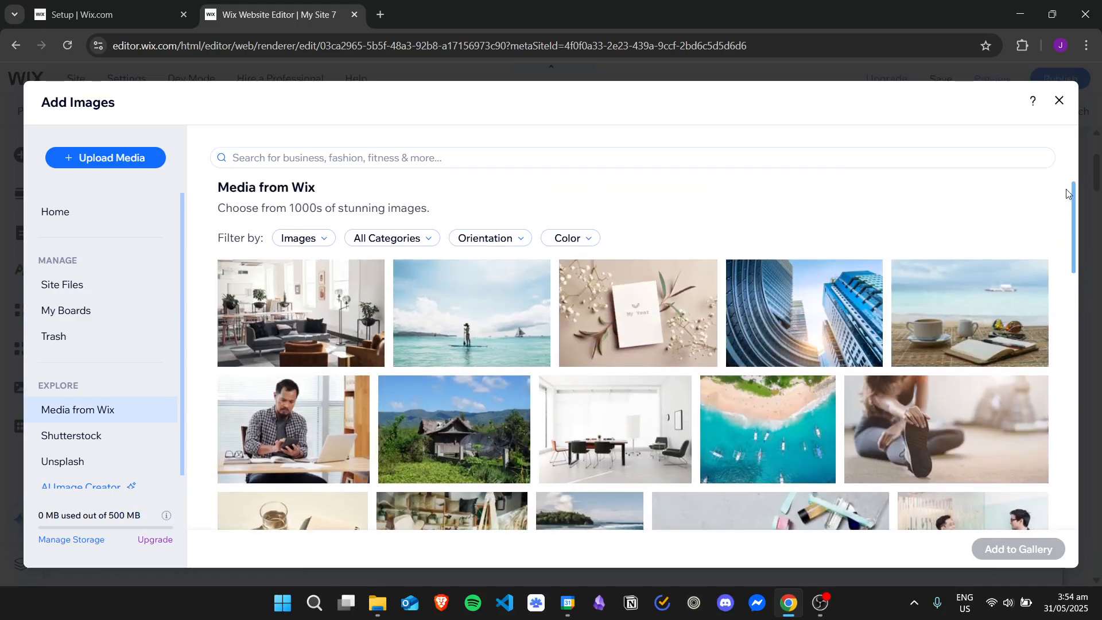
click(359, 324)
click(499, 312)
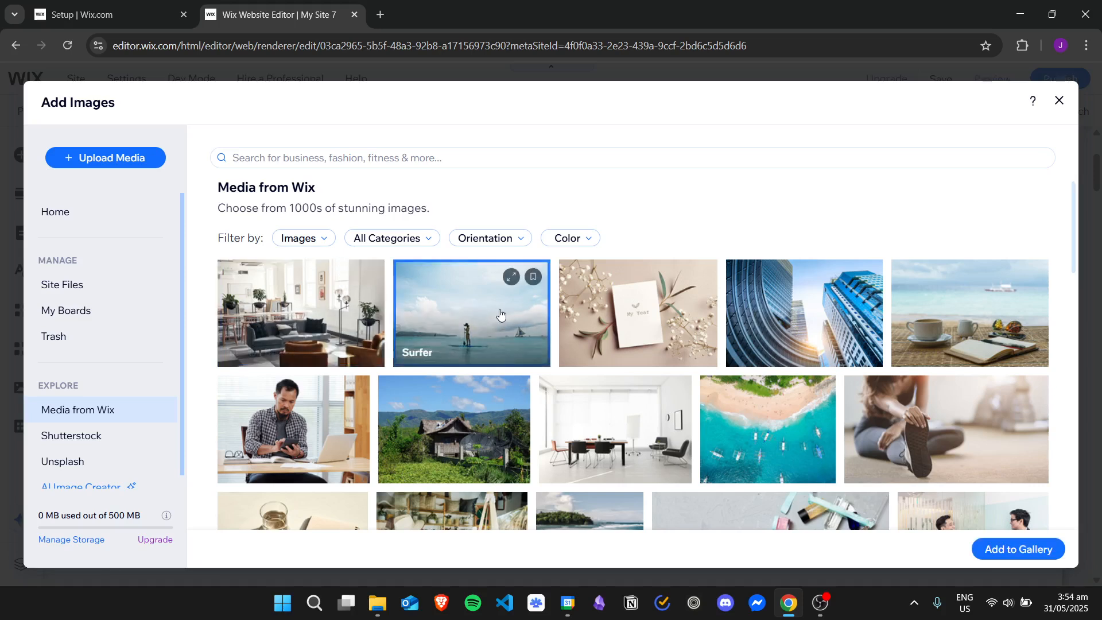
click(676, 313)
click(787, 317)
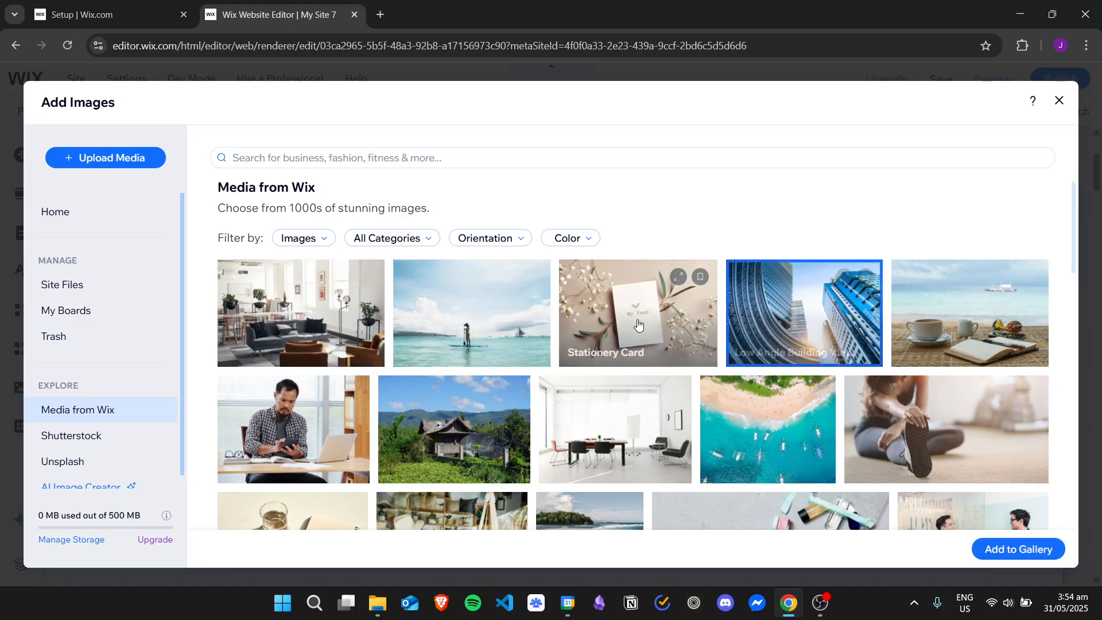
click(637, 325)
click(487, 313)
click(316, 309)
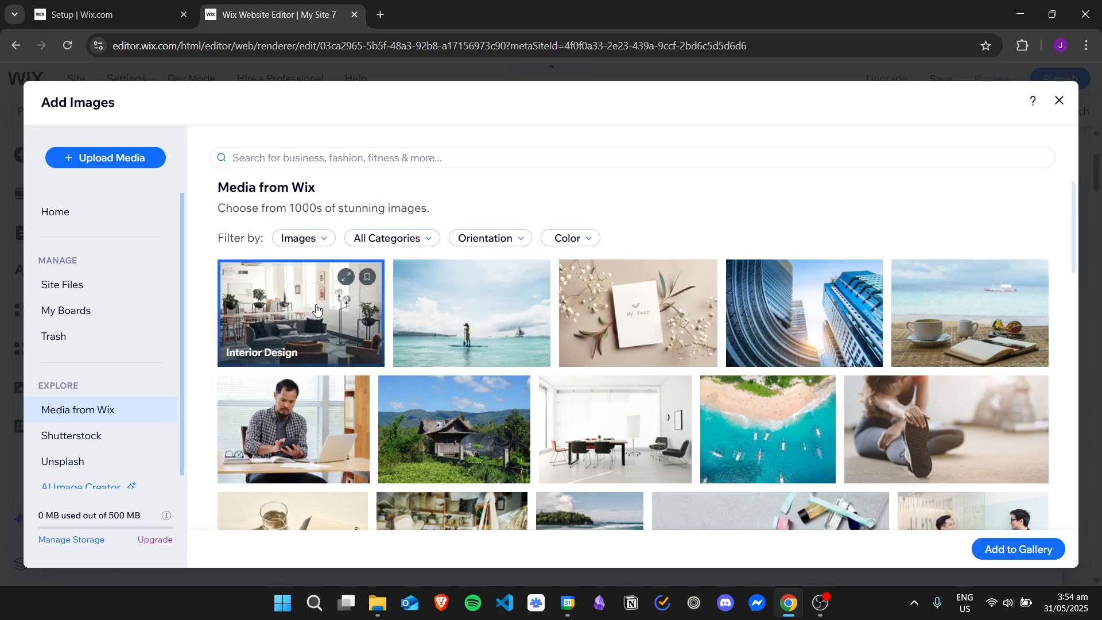
click(451, 334)
click(637, 322)
click(810, 311)
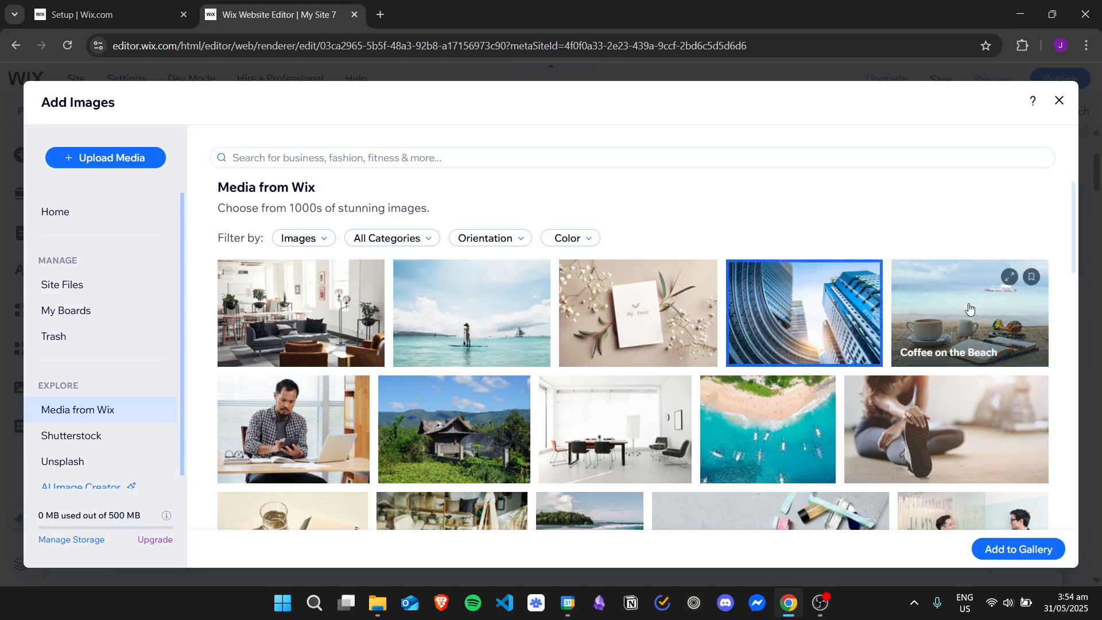
click(637, 321)
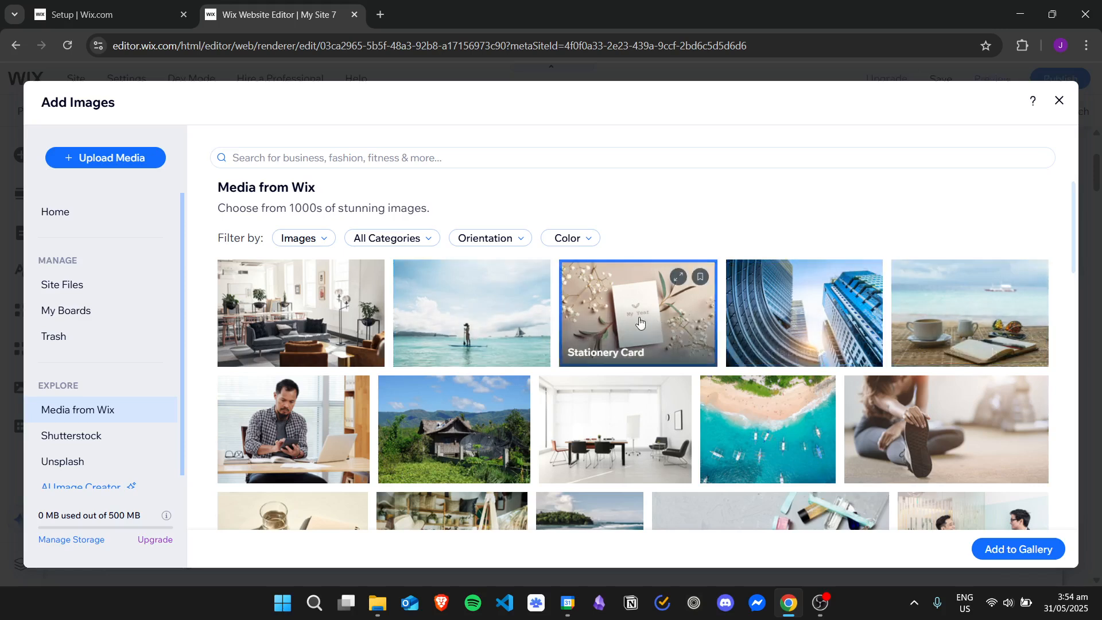
click(489, 323)
click(300, 314)
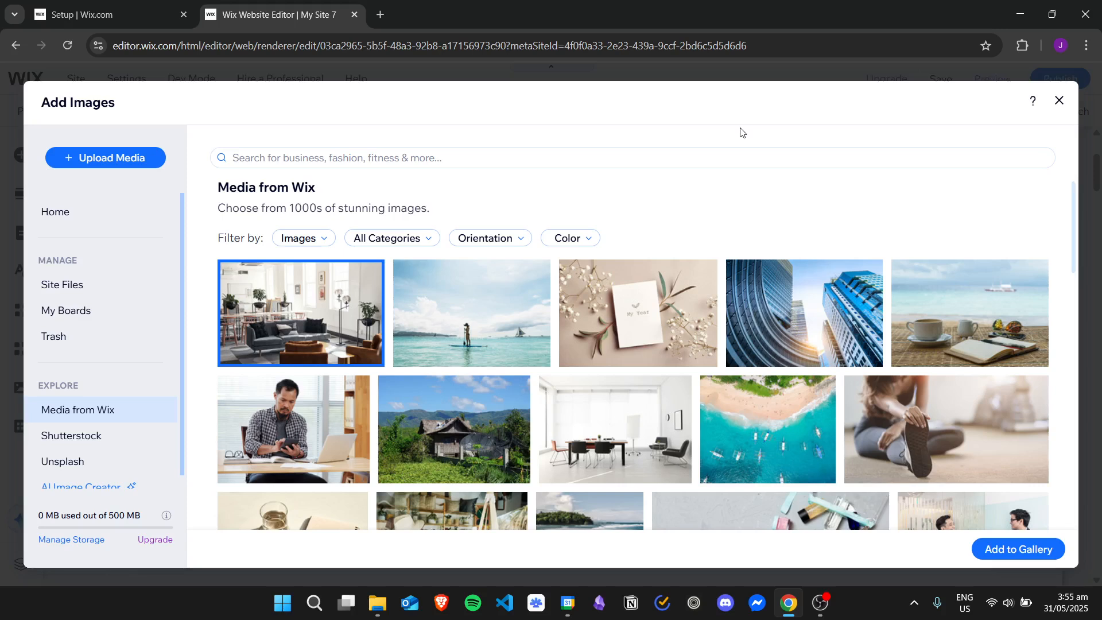
click(485, 323)
click(809, 313)
click(960, 314)
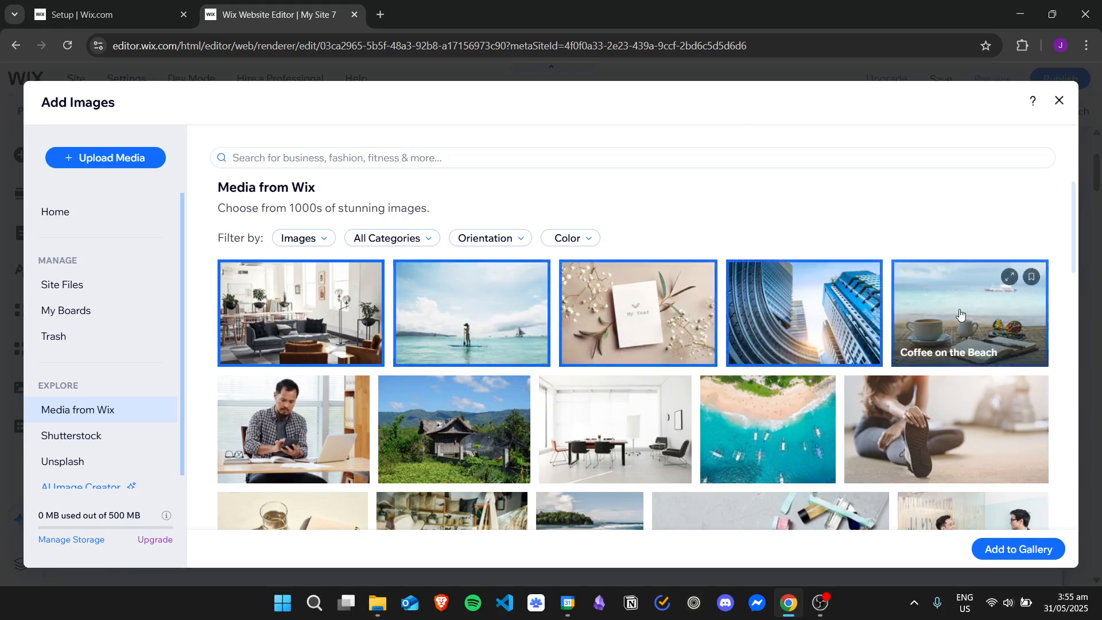
Step: Select four more stock images from the second row and add all nine to the gallery
click(295, 428)
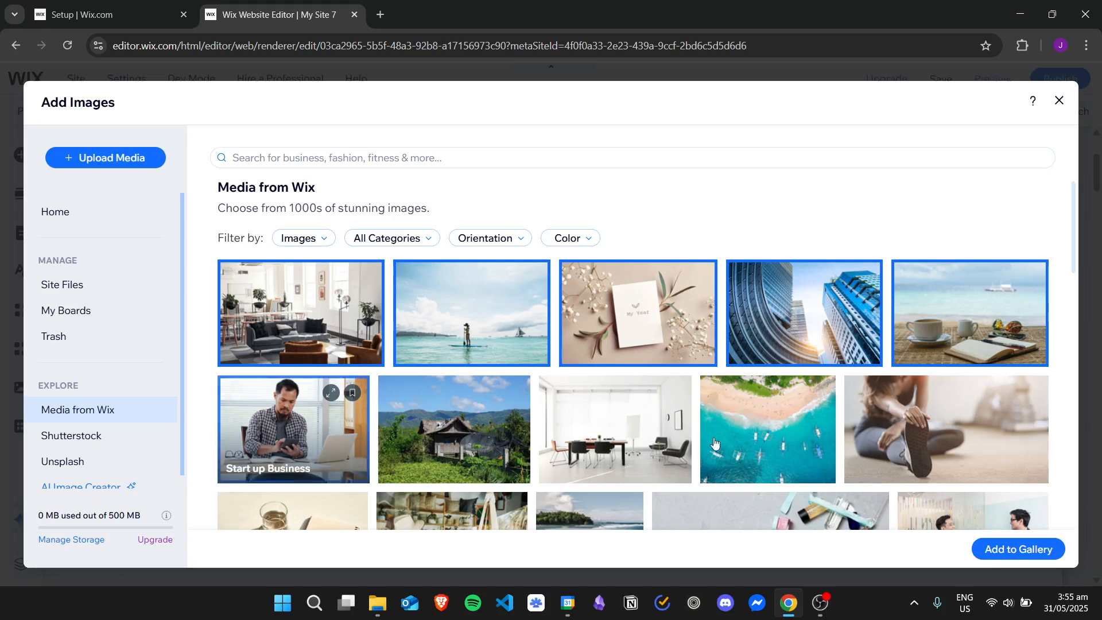
click(454, 427)
click(600, 445)
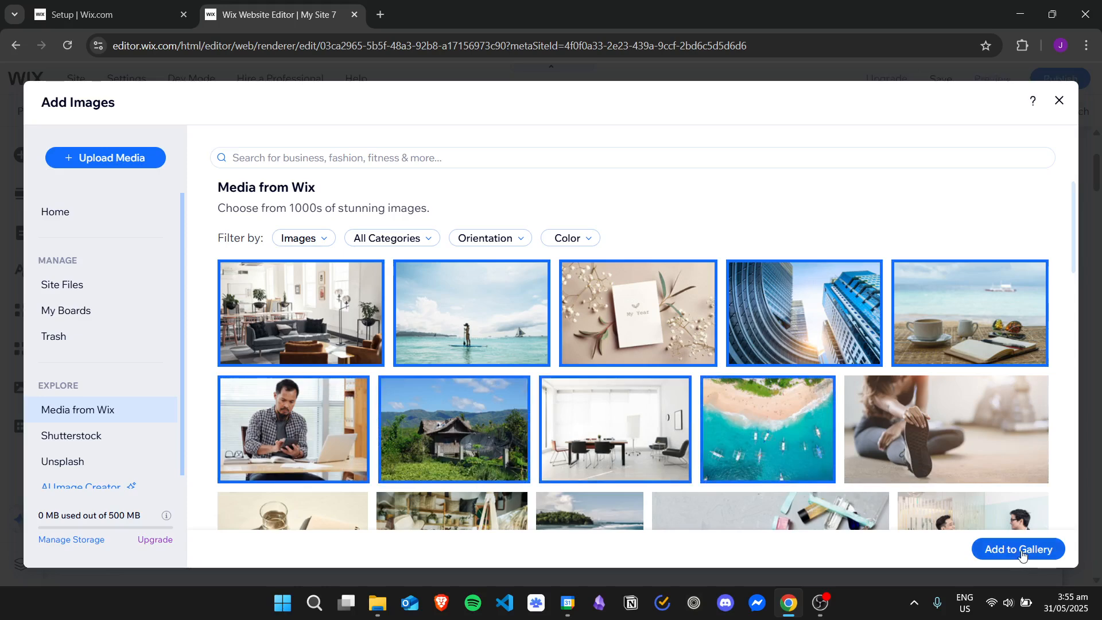
click(970, 548)
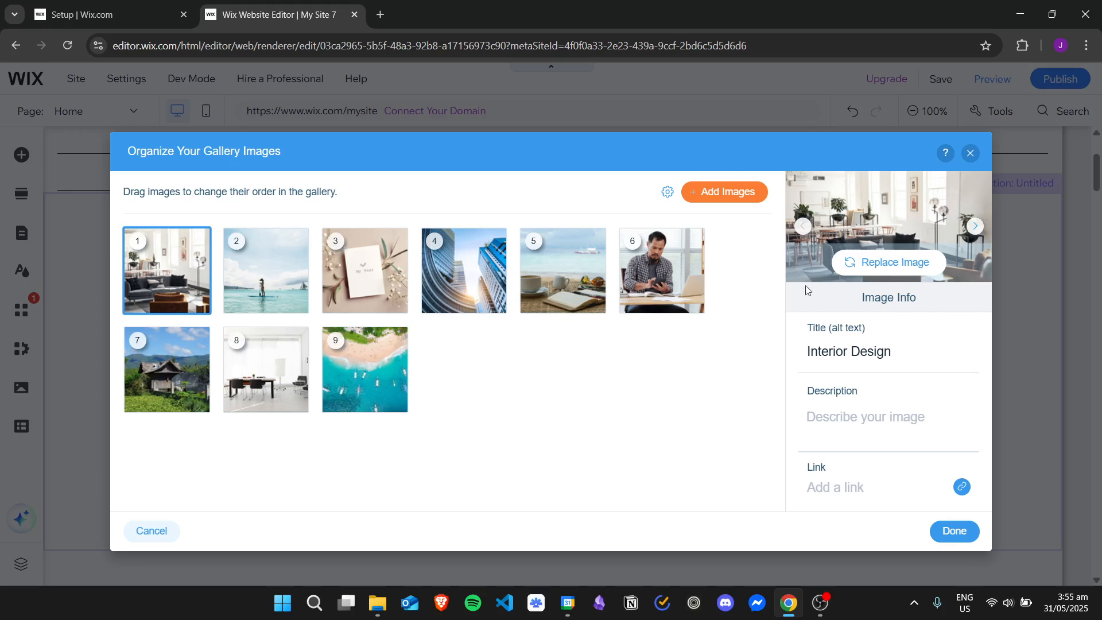
Step: Give the Interior Design image the description "sample description" and finish organizing the gallery images
click(939, 353)
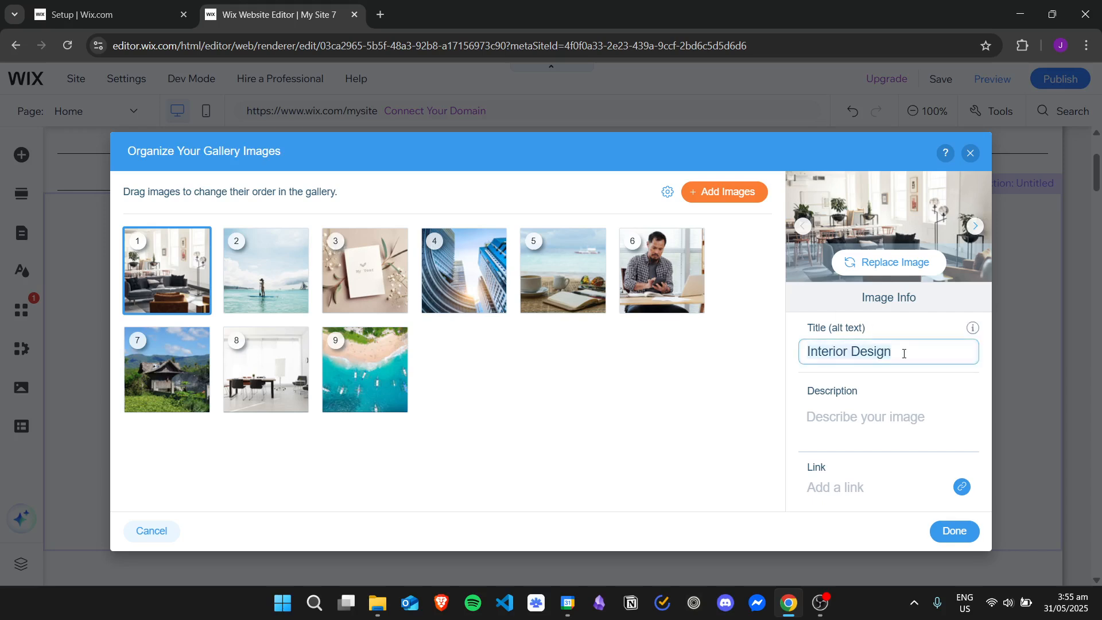
drag(904, 353, 847, 351)
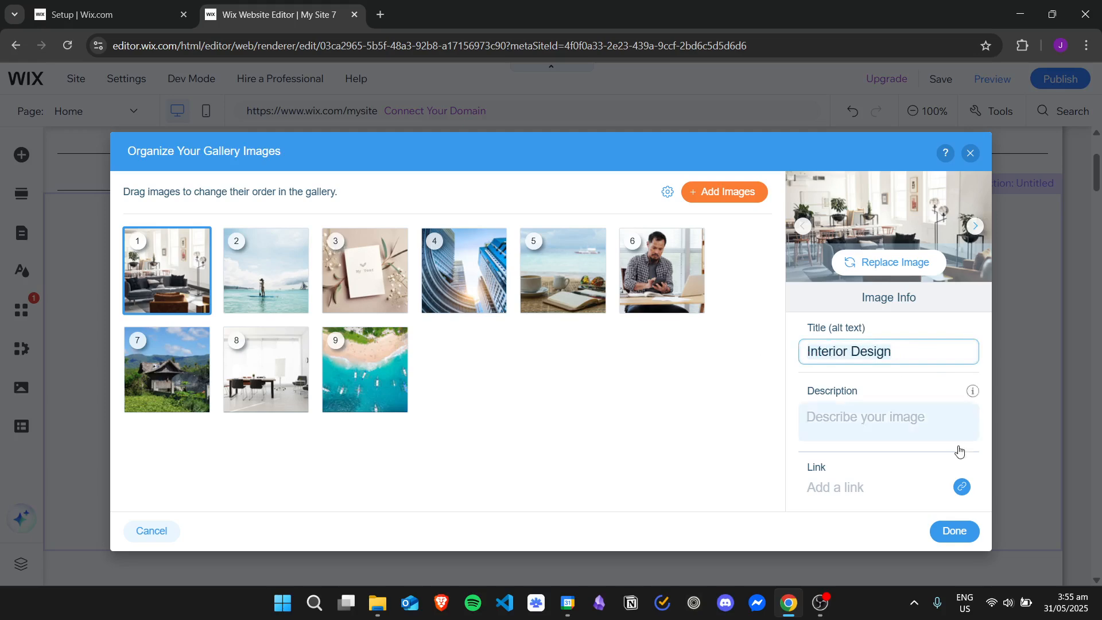
click(896, 423)
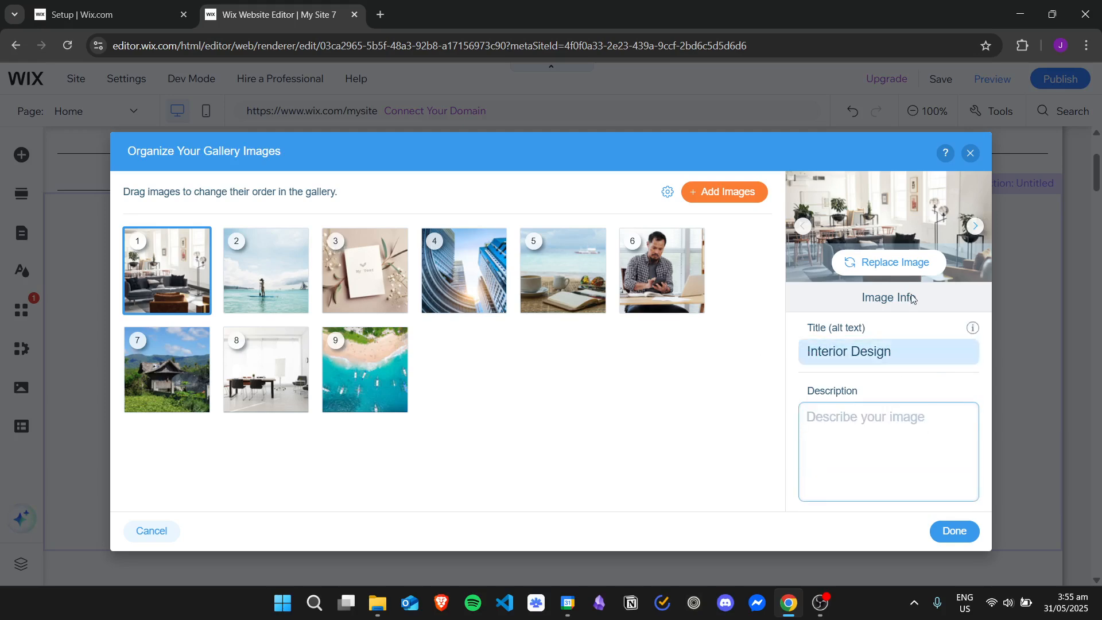
click(775, 350)
click(836, 409)
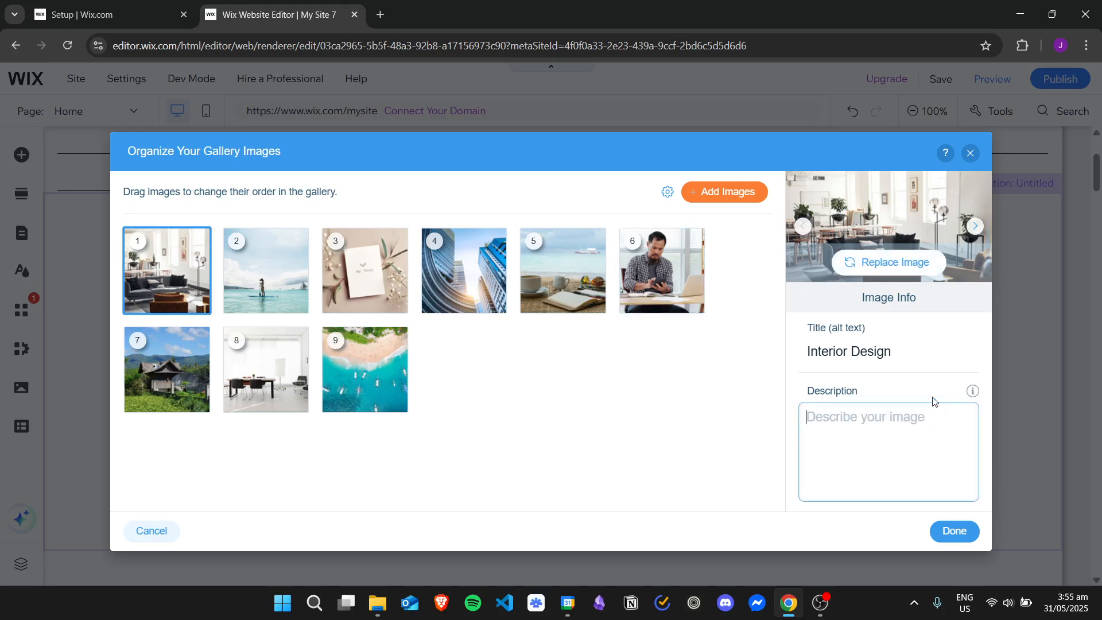
text(sample description)
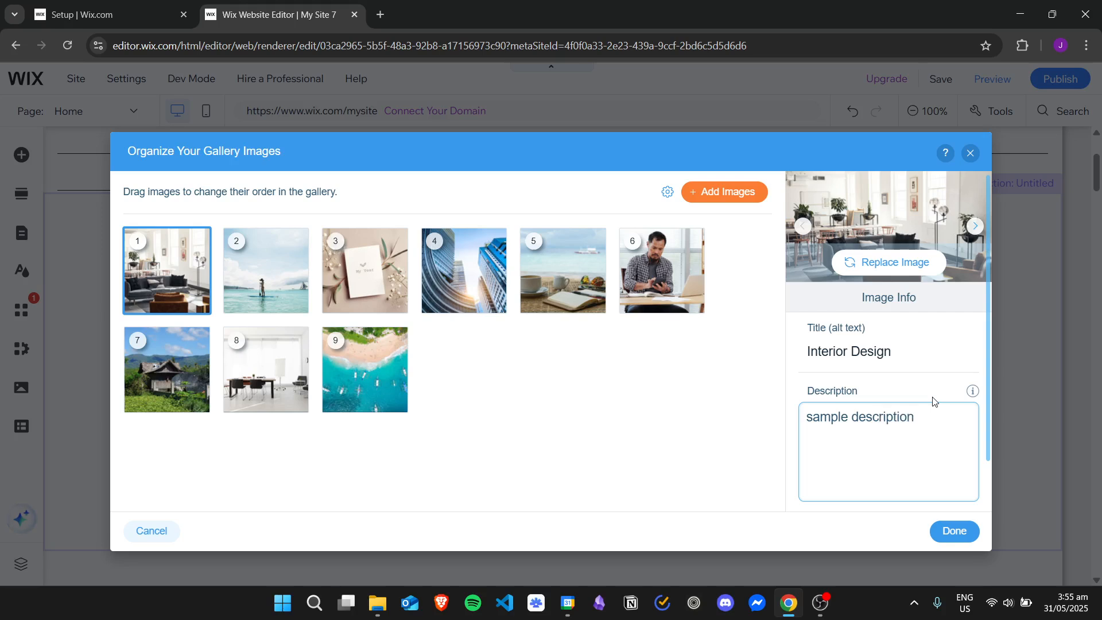
click(988, 301)
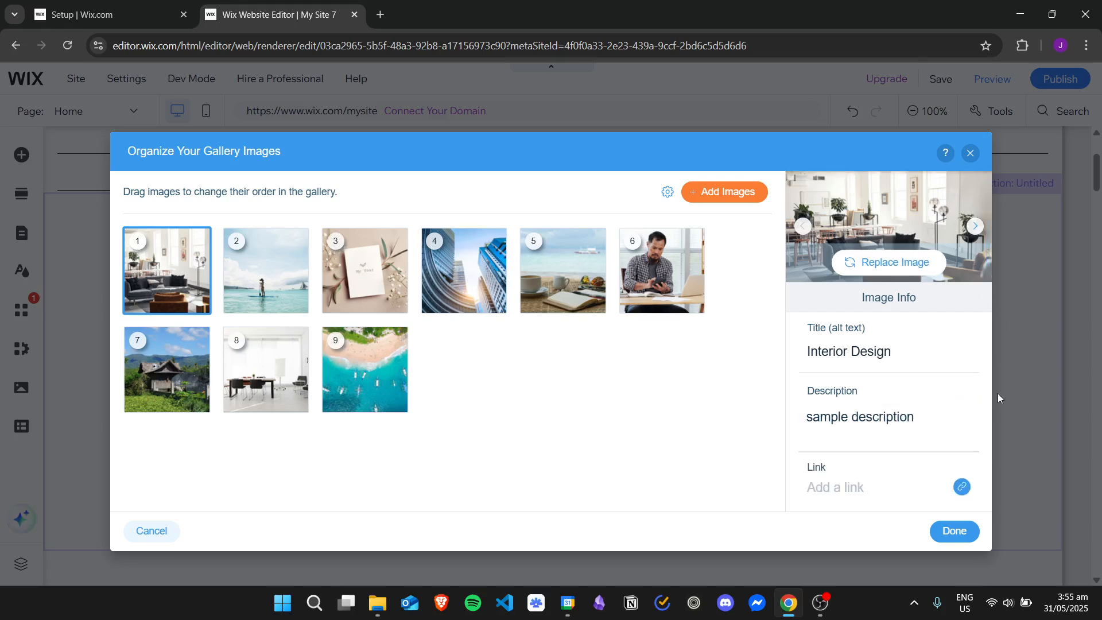
click(963, 528)
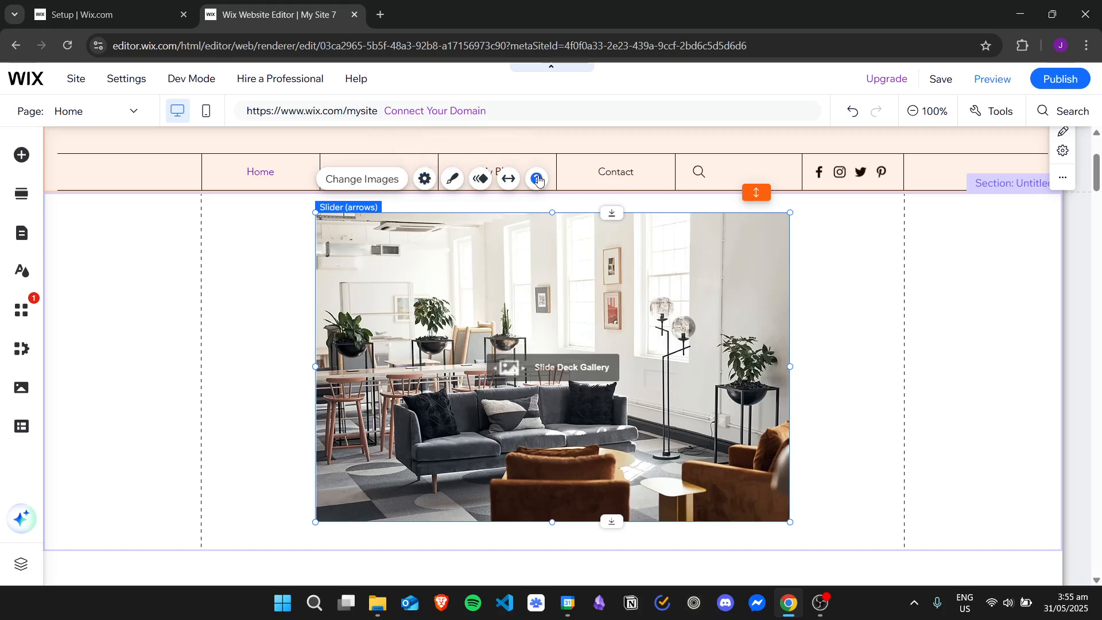
Step: Open the slideshow gallery settings, turn off navigation arrows and turn on autoplay on loading
click(425, 179)
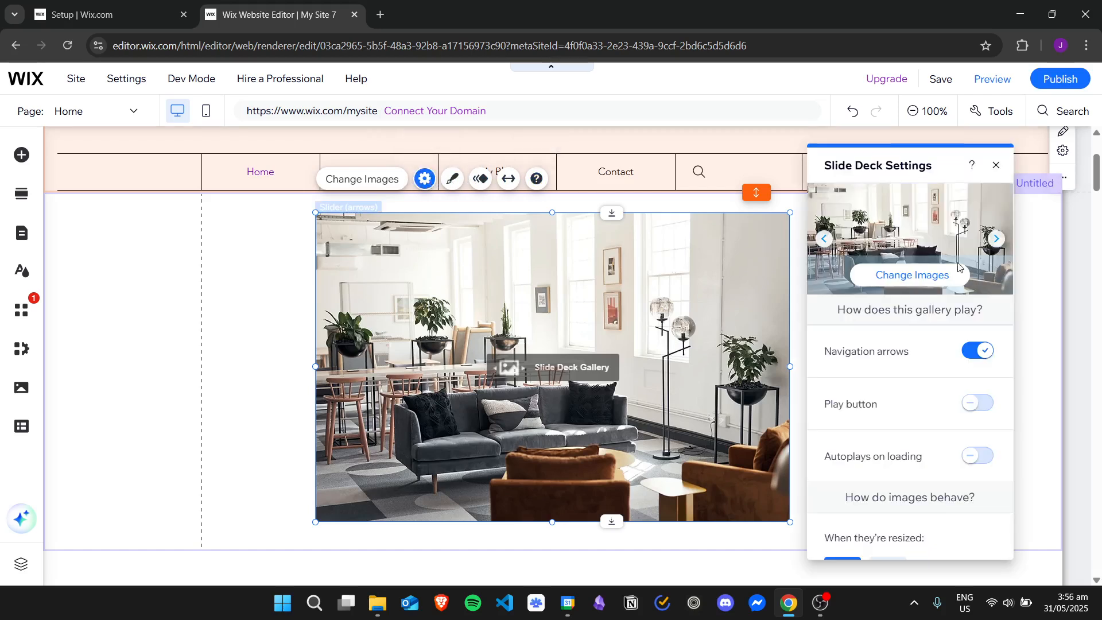
drag(1010, 249, 1009, 242)
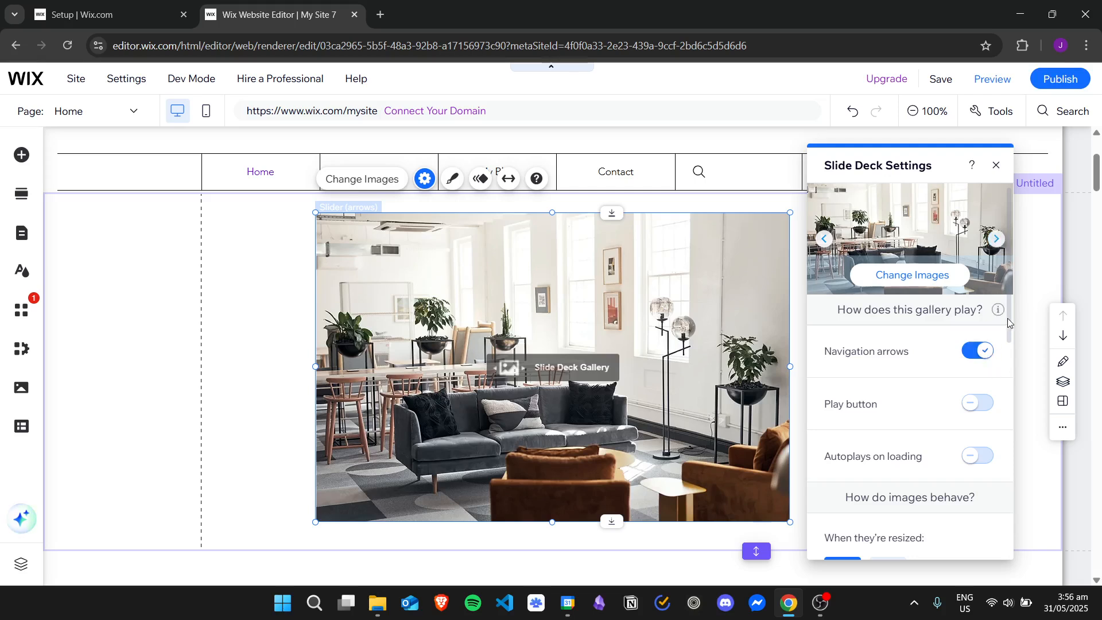
drag(1010, 322, 1014, 324)
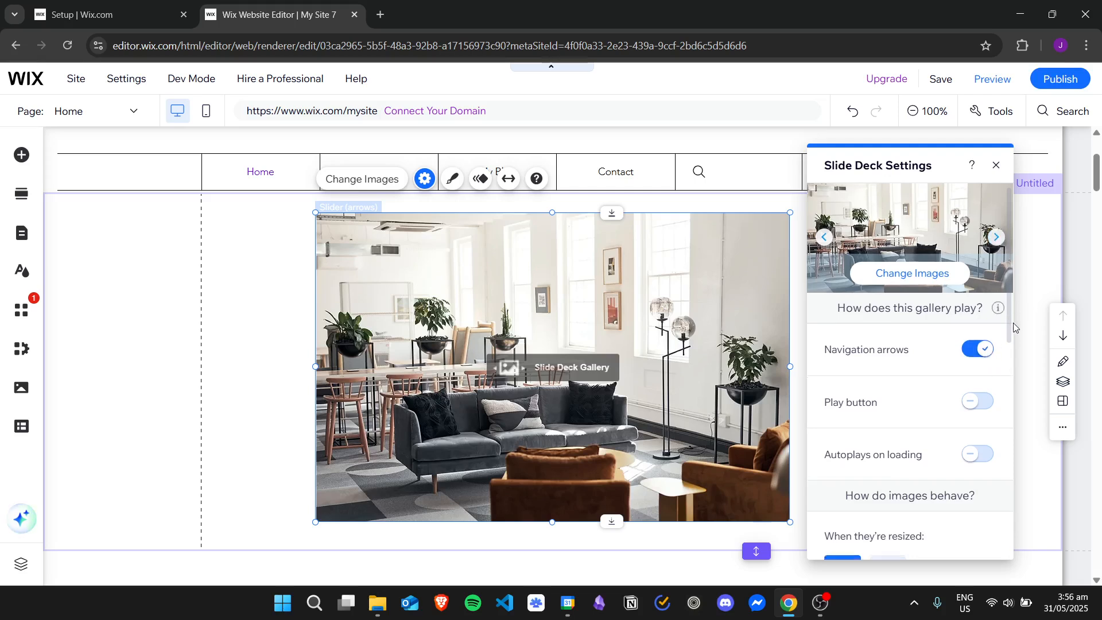
click(979, 352)
click(979, 405)
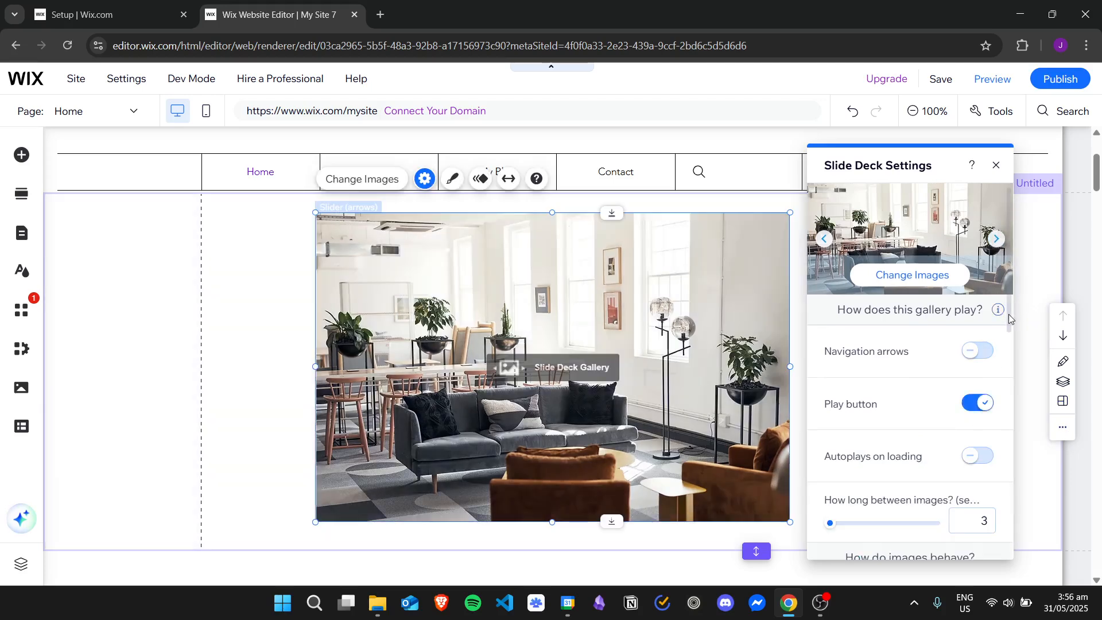
click(980, 404)
click(980, 458)
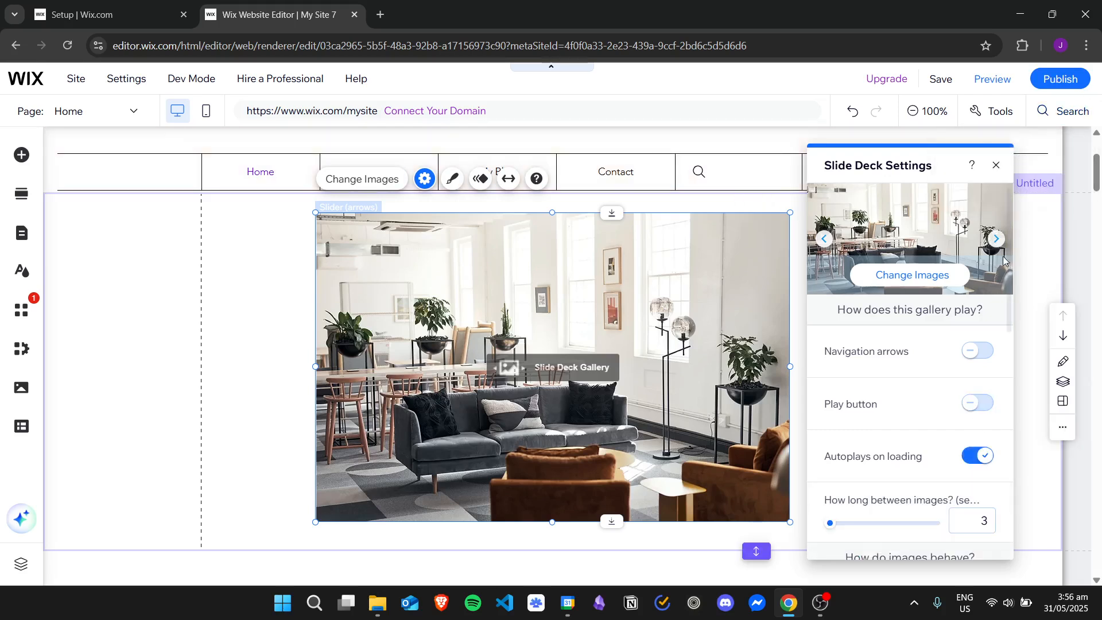
drag(1009, 256, 1011, 302)
scroll(882, 386, down, 2)
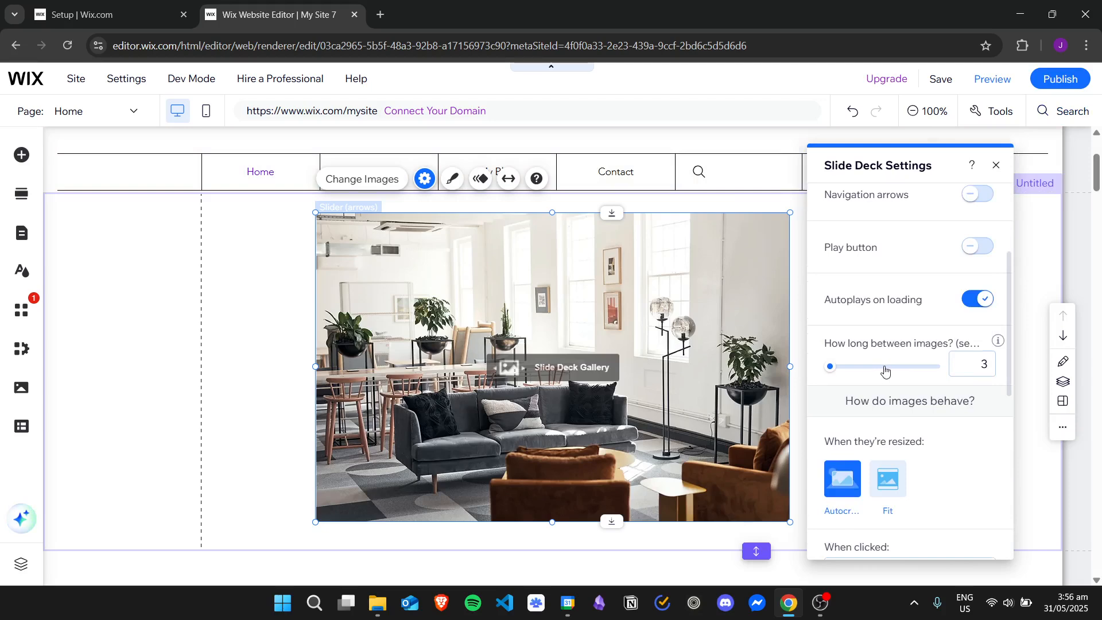
click(978, 299)
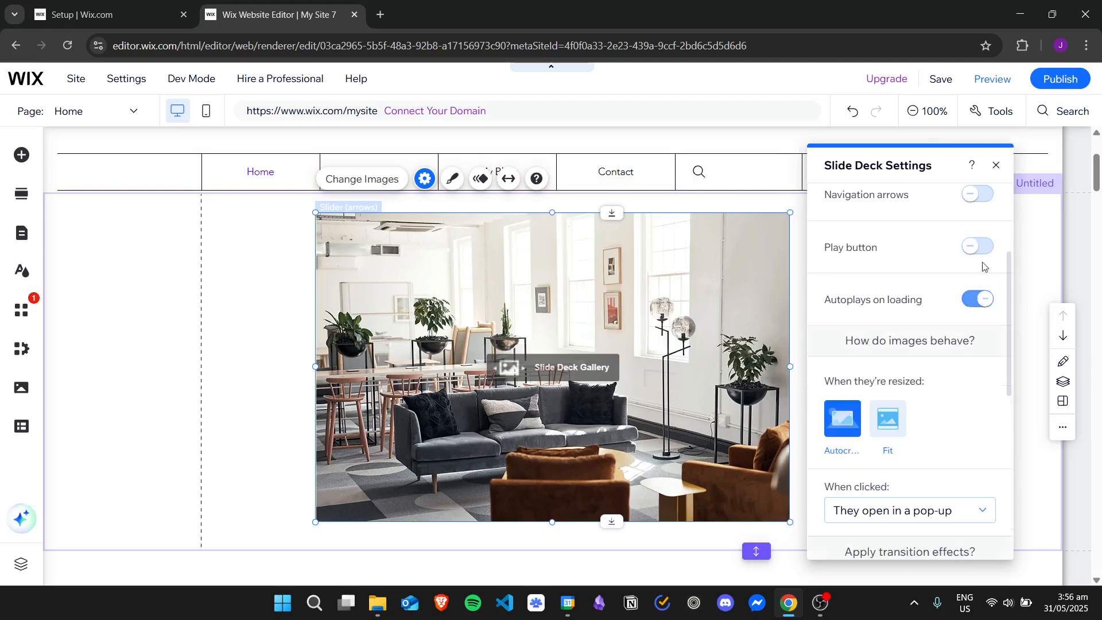
click(979, 246)
drag(1011, 277, 1012, 291)
scroll(1012, 291, up, 1)
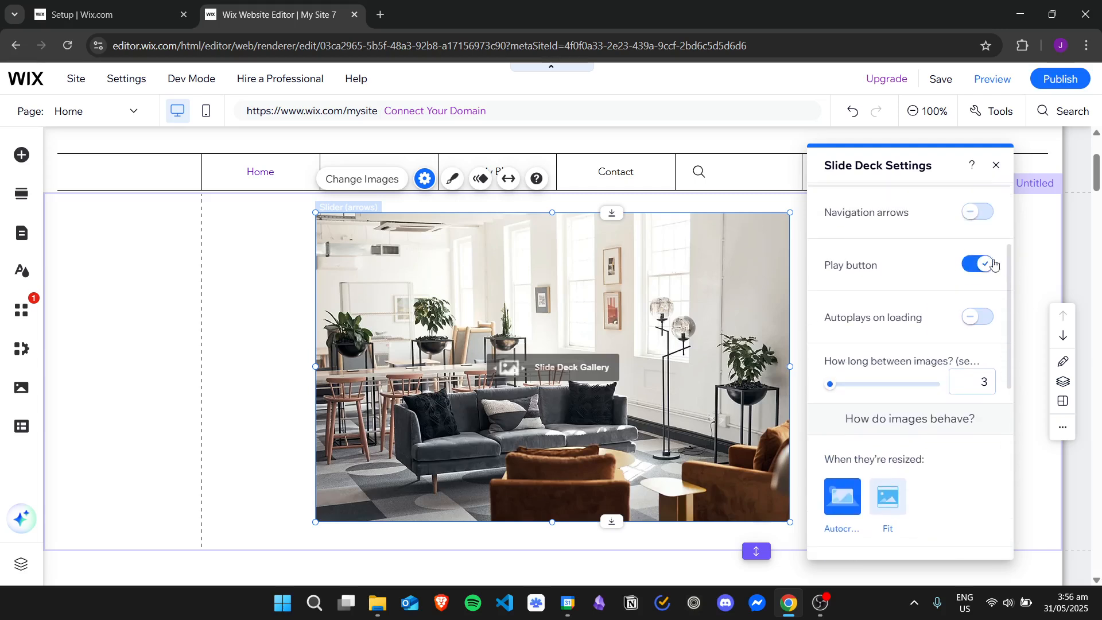
click(979, 264)
click(978, 212)
click(979, 264)
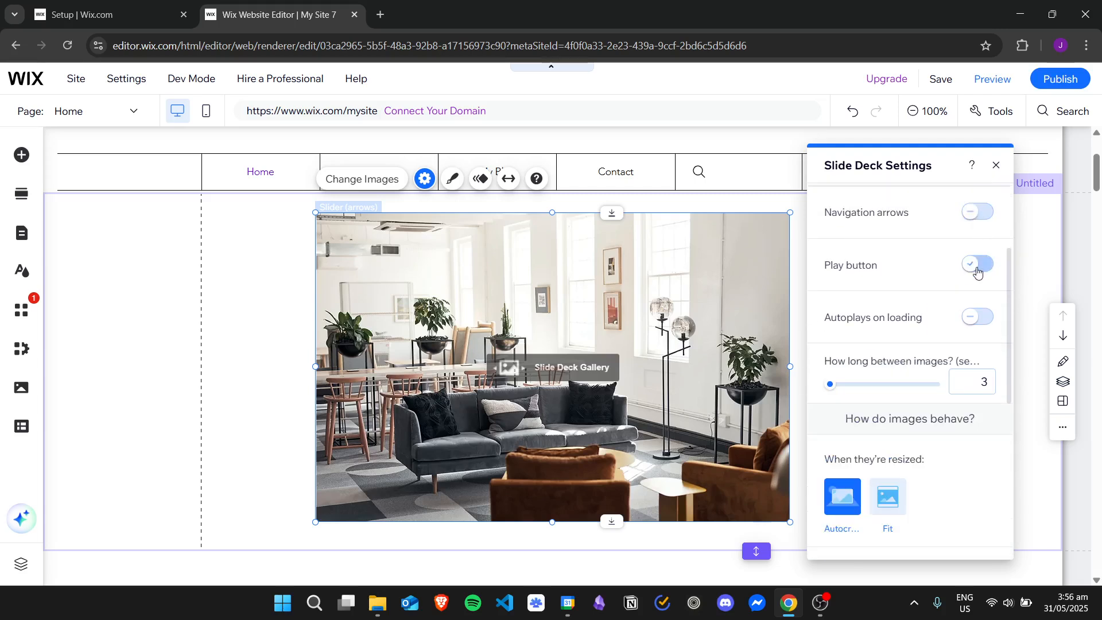
click(979, 264)
click(980, 316)
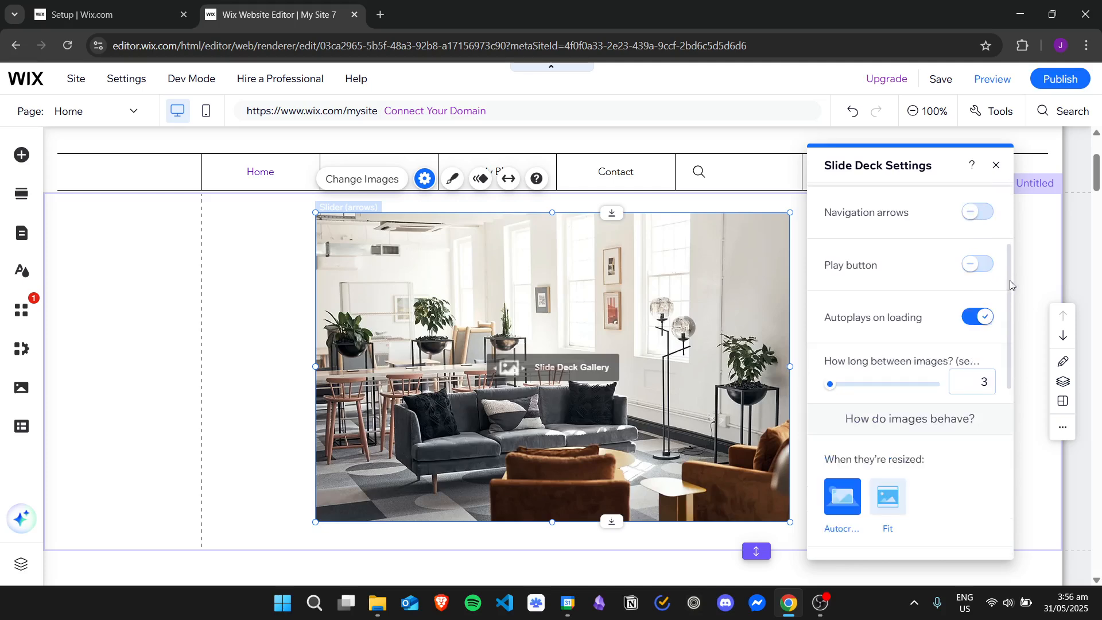
drag(1010, 280, 1009, 343)
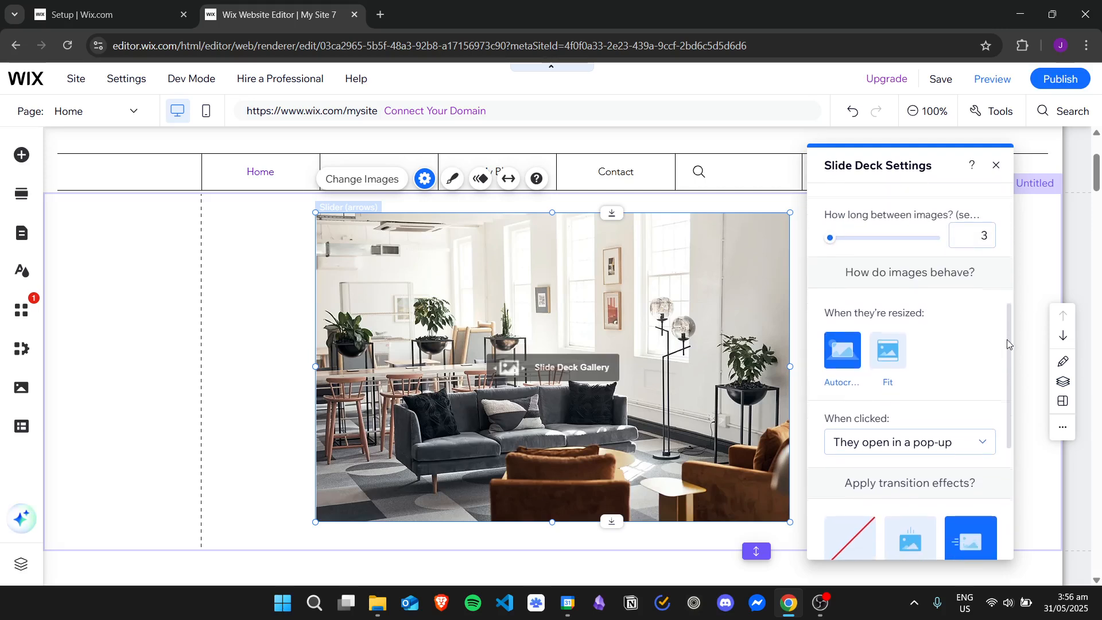
click(891, 350)
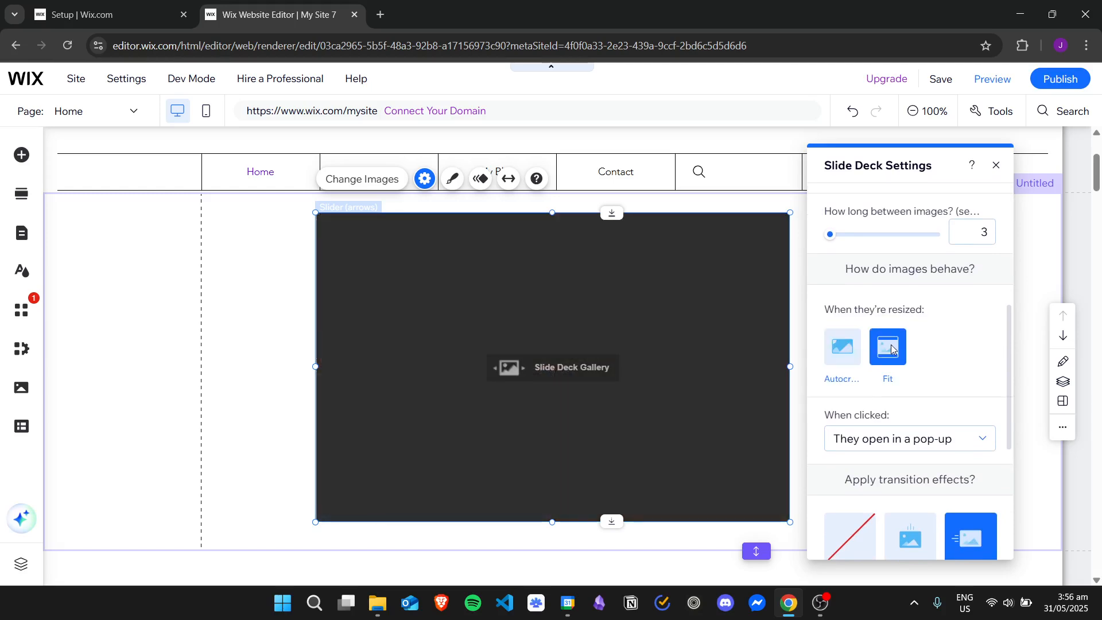
click(843, 352)
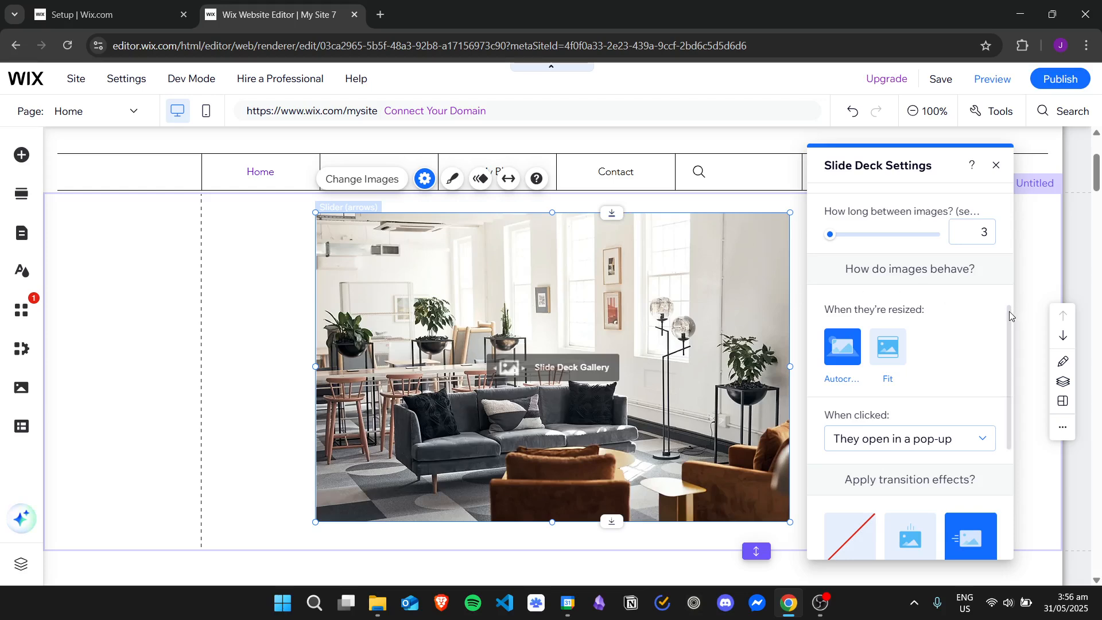
drag(1009, 311, 1007, 377)
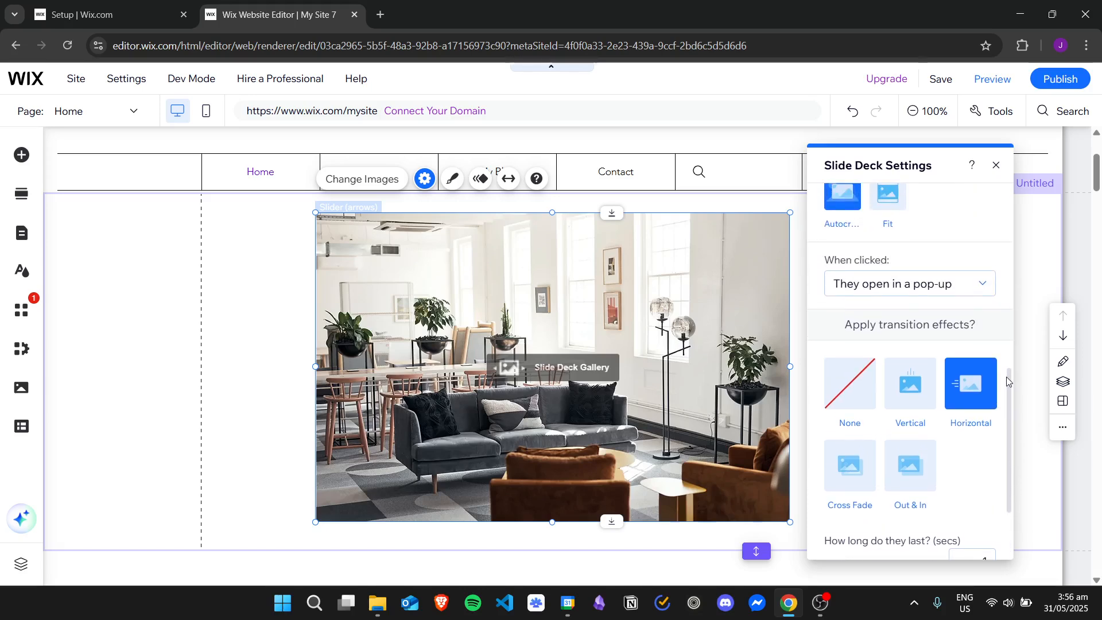
click(913, 388)
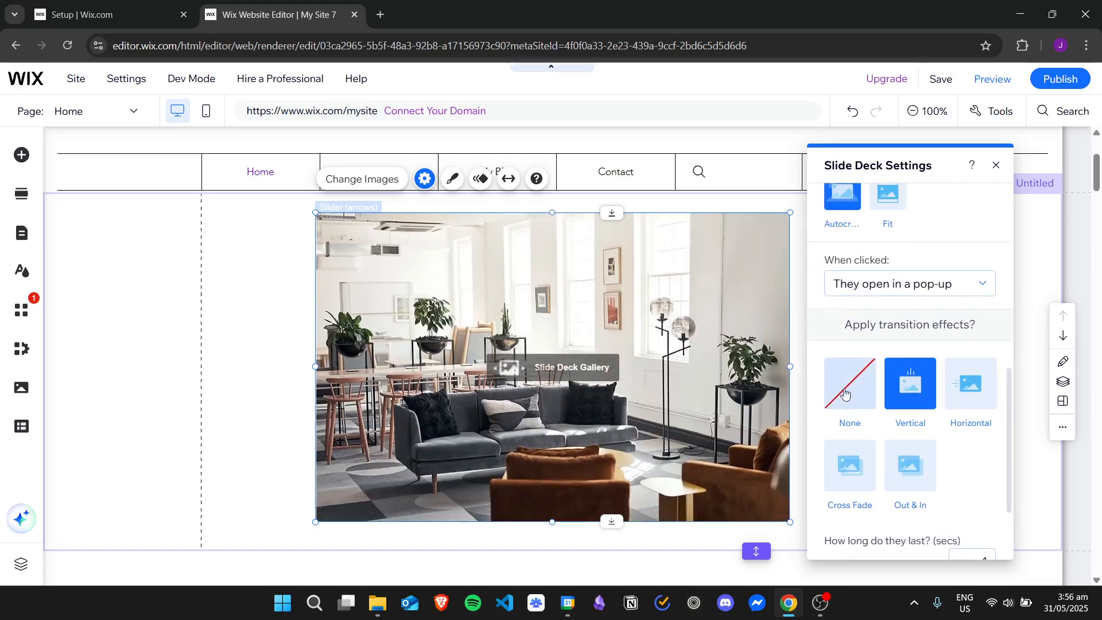
click(970, 383)
click(863, 466)
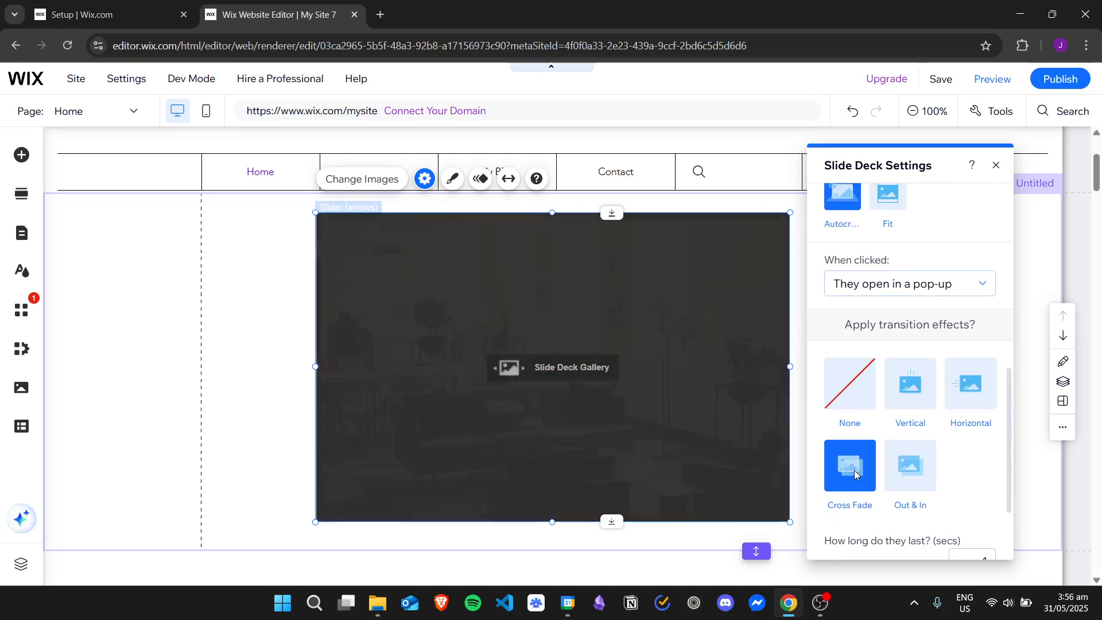
click(910, 465)
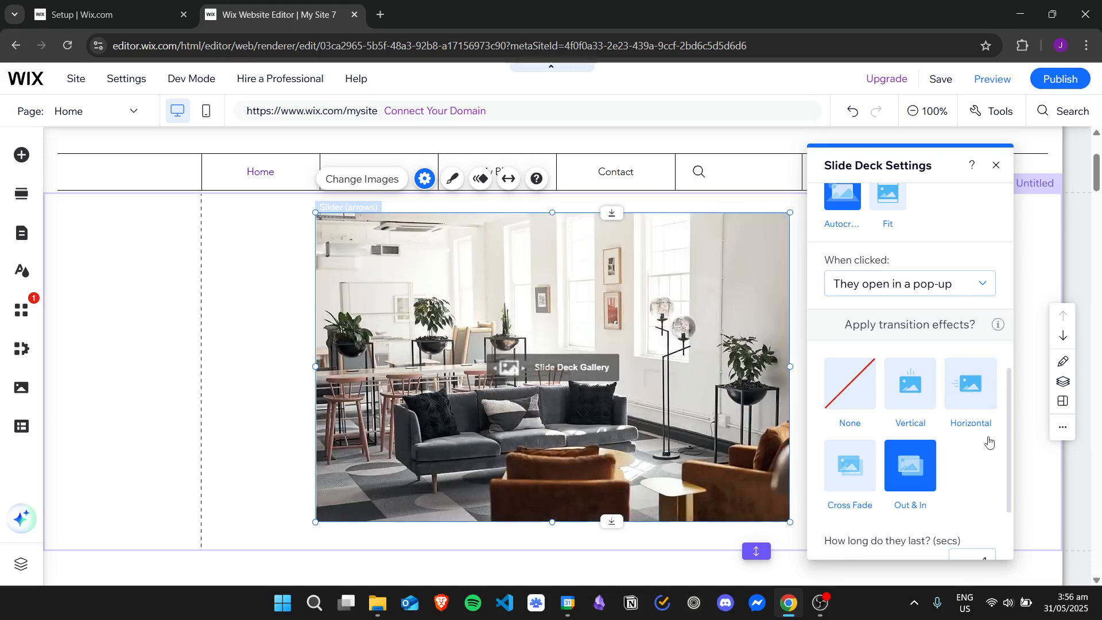
click(971, 386)
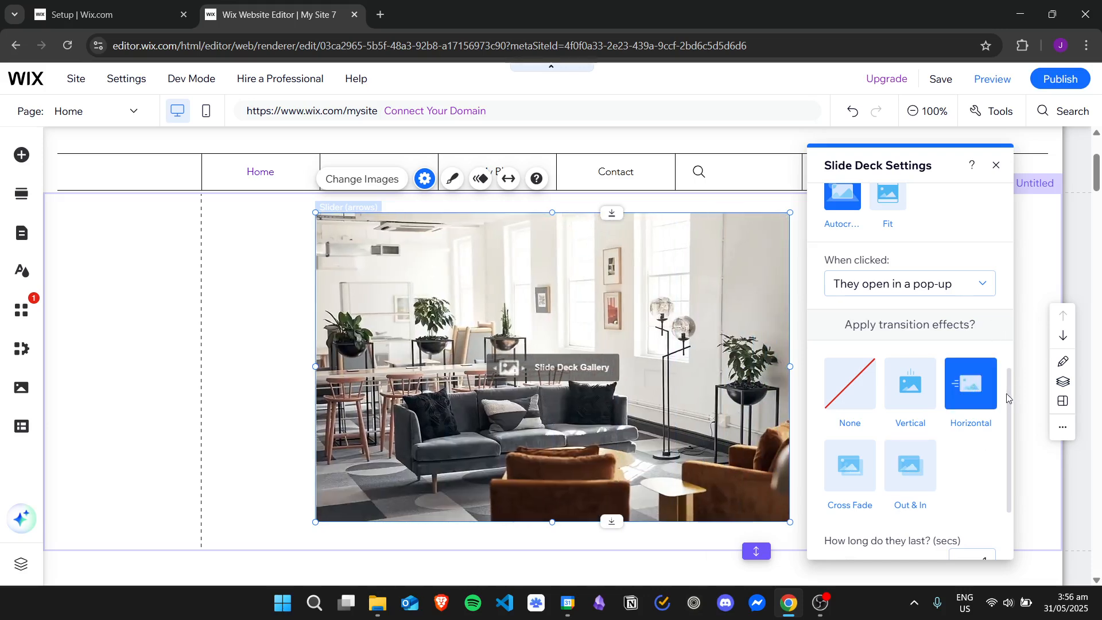
Step: Review the remaining slideshow settings, close the settings panel, and return from preview to the editor
scroll(1010, 393, down, 2)
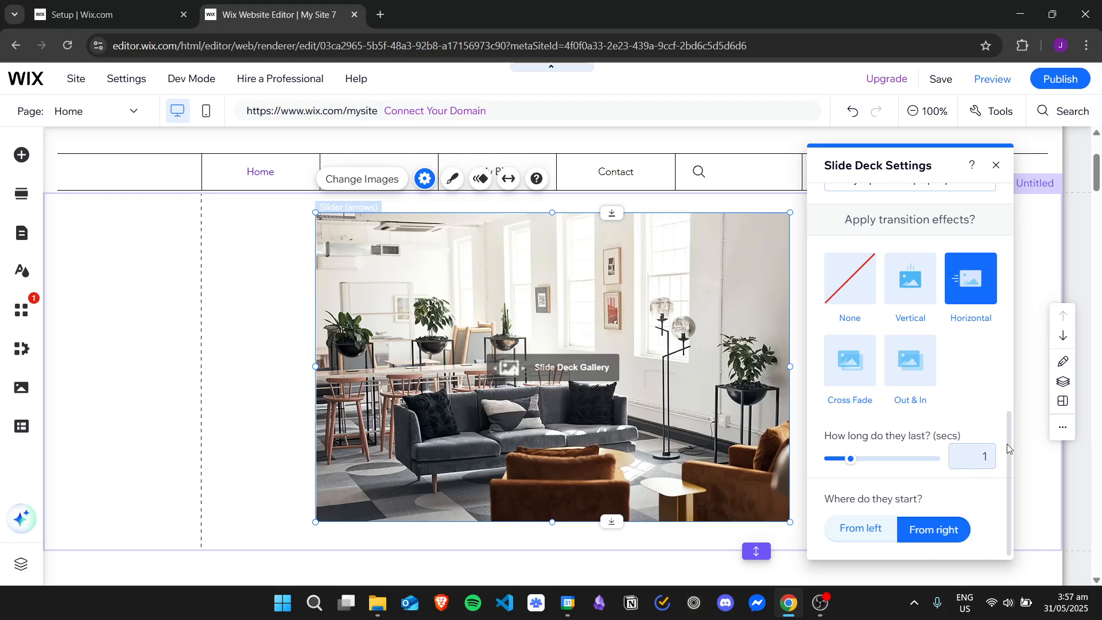
scroll(1007, 441, up, 3)
scroll(1003, 407, up, 8)
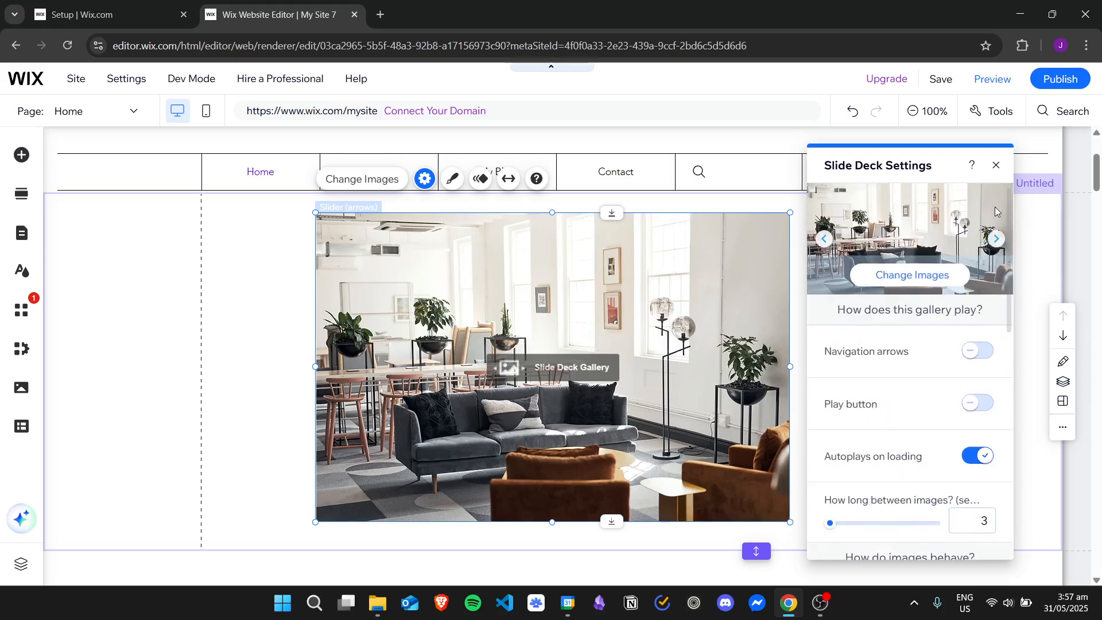
click(997, 166)
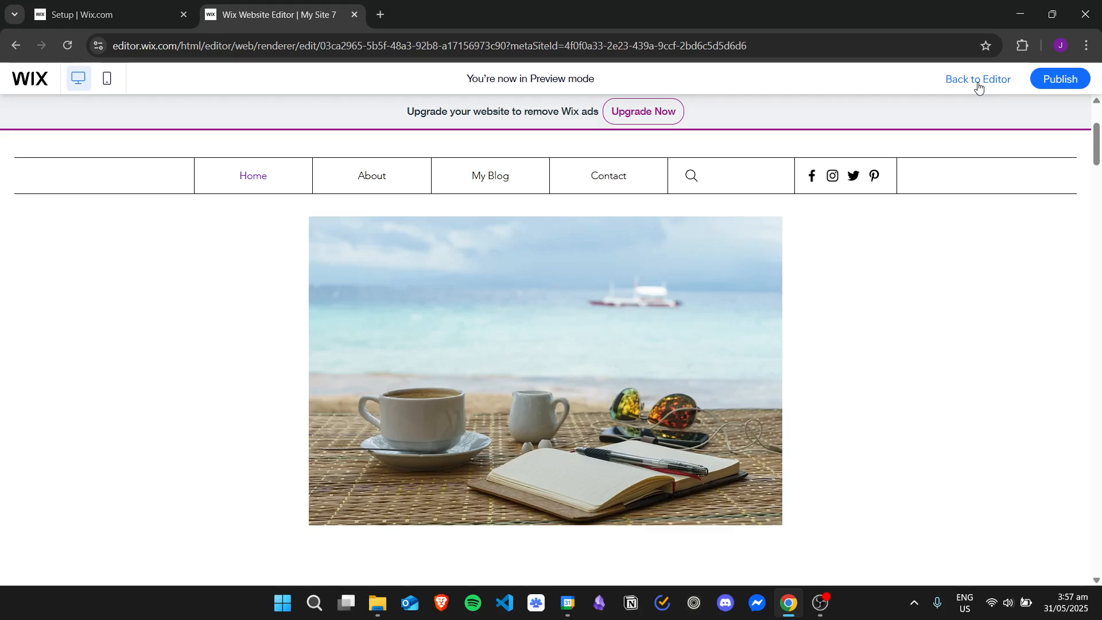
click(974, 81)
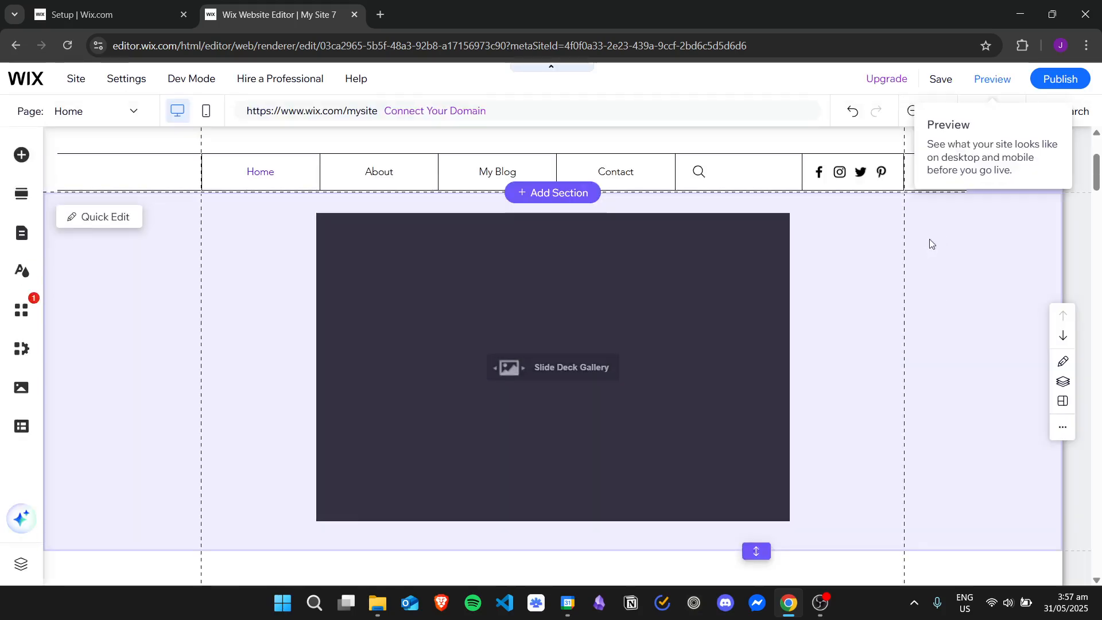